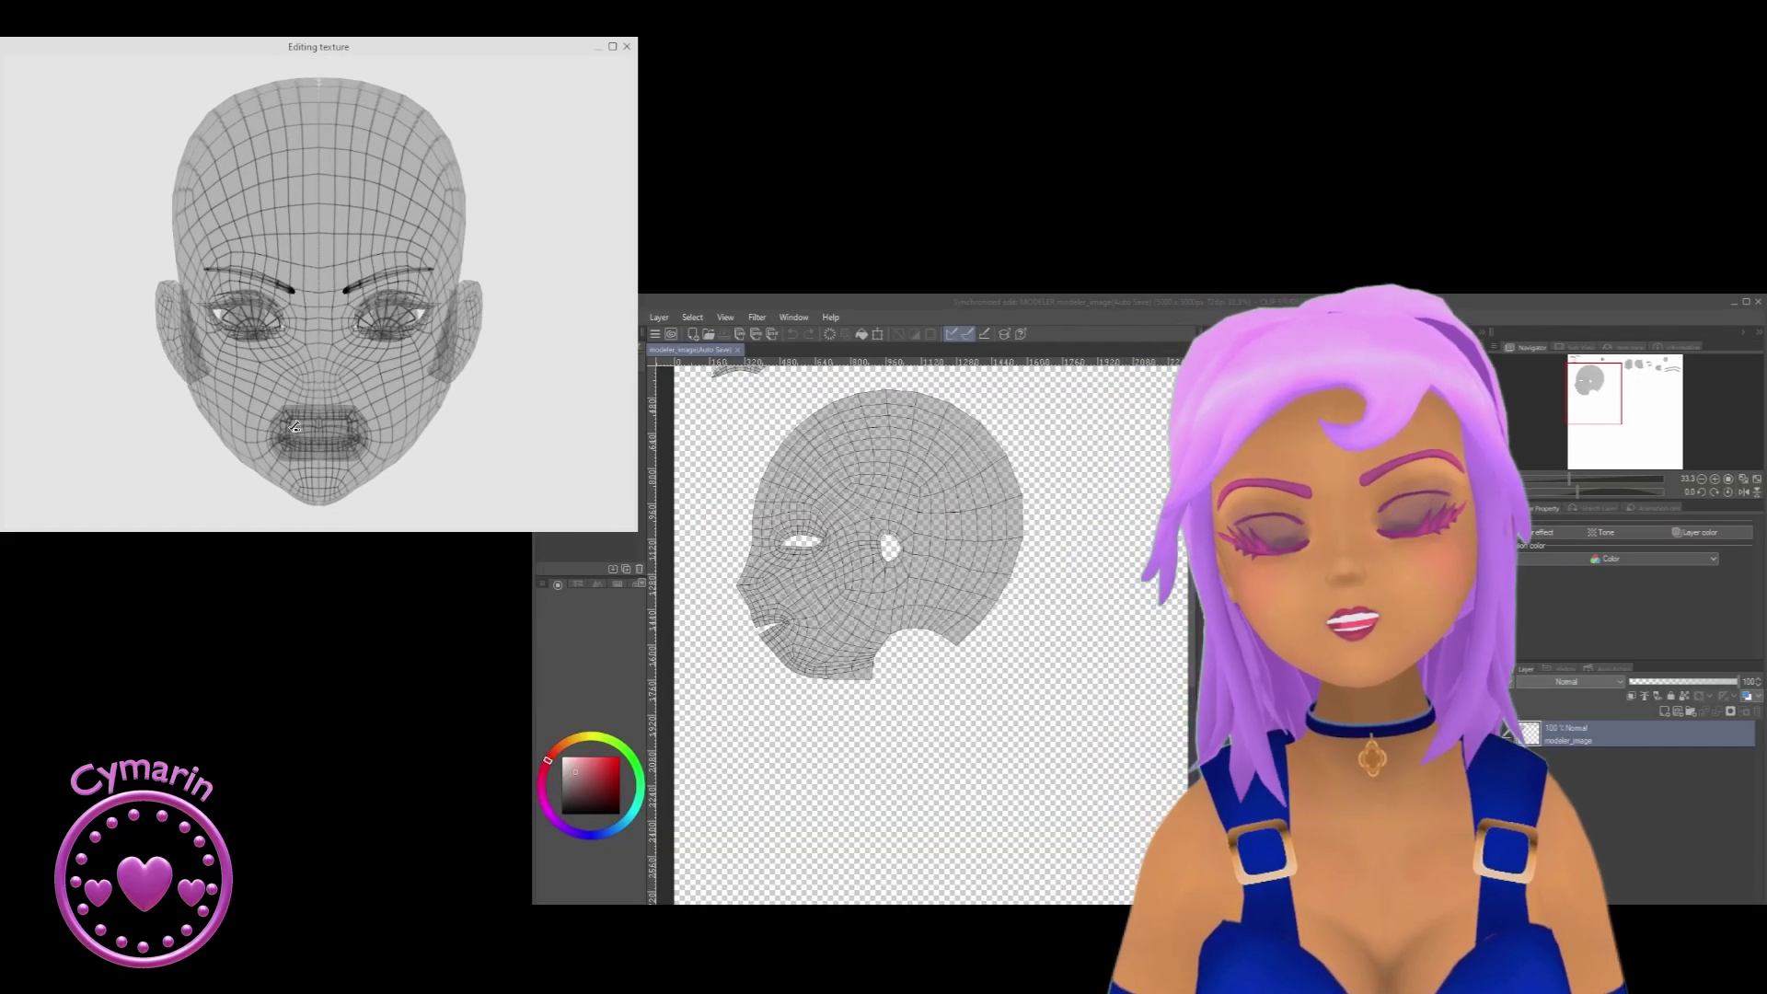
left_click_drag(295, 426, 524, 347)
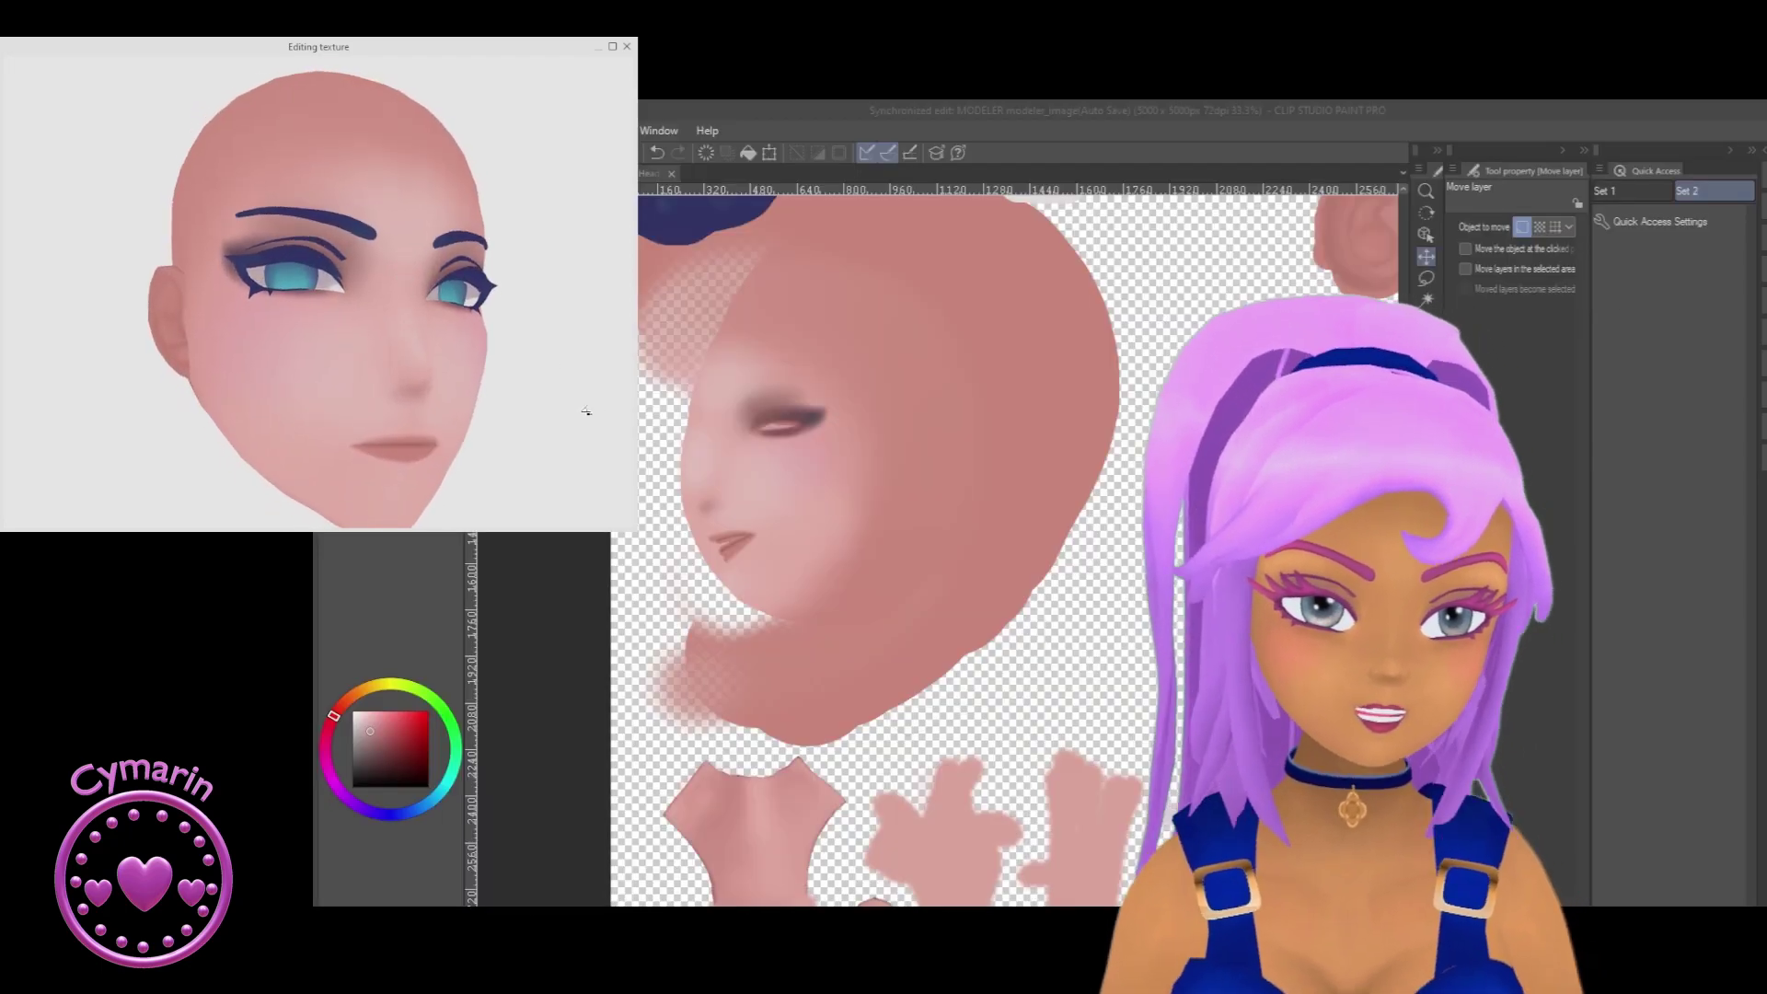
left_click_drag(584, 398, 536, 438)
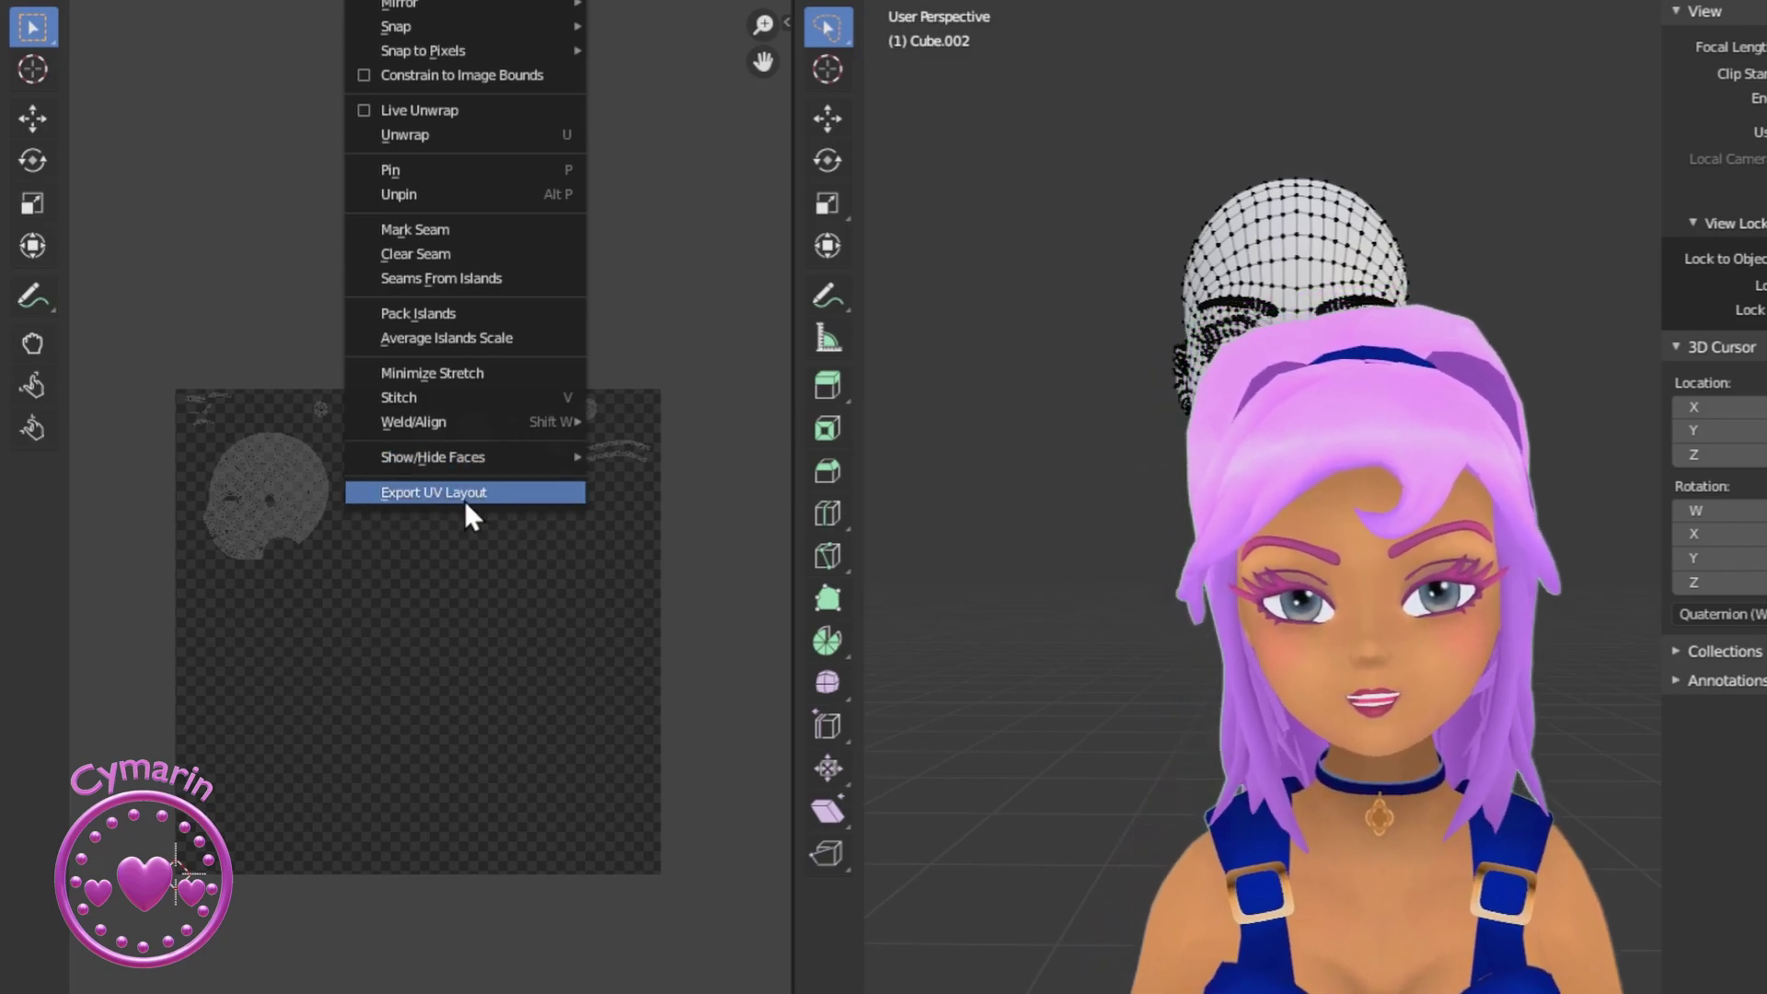
Step: In Blender, switch the head mesh from Edit Mode to Object Mode and hide it in the viewport
key("Tab")
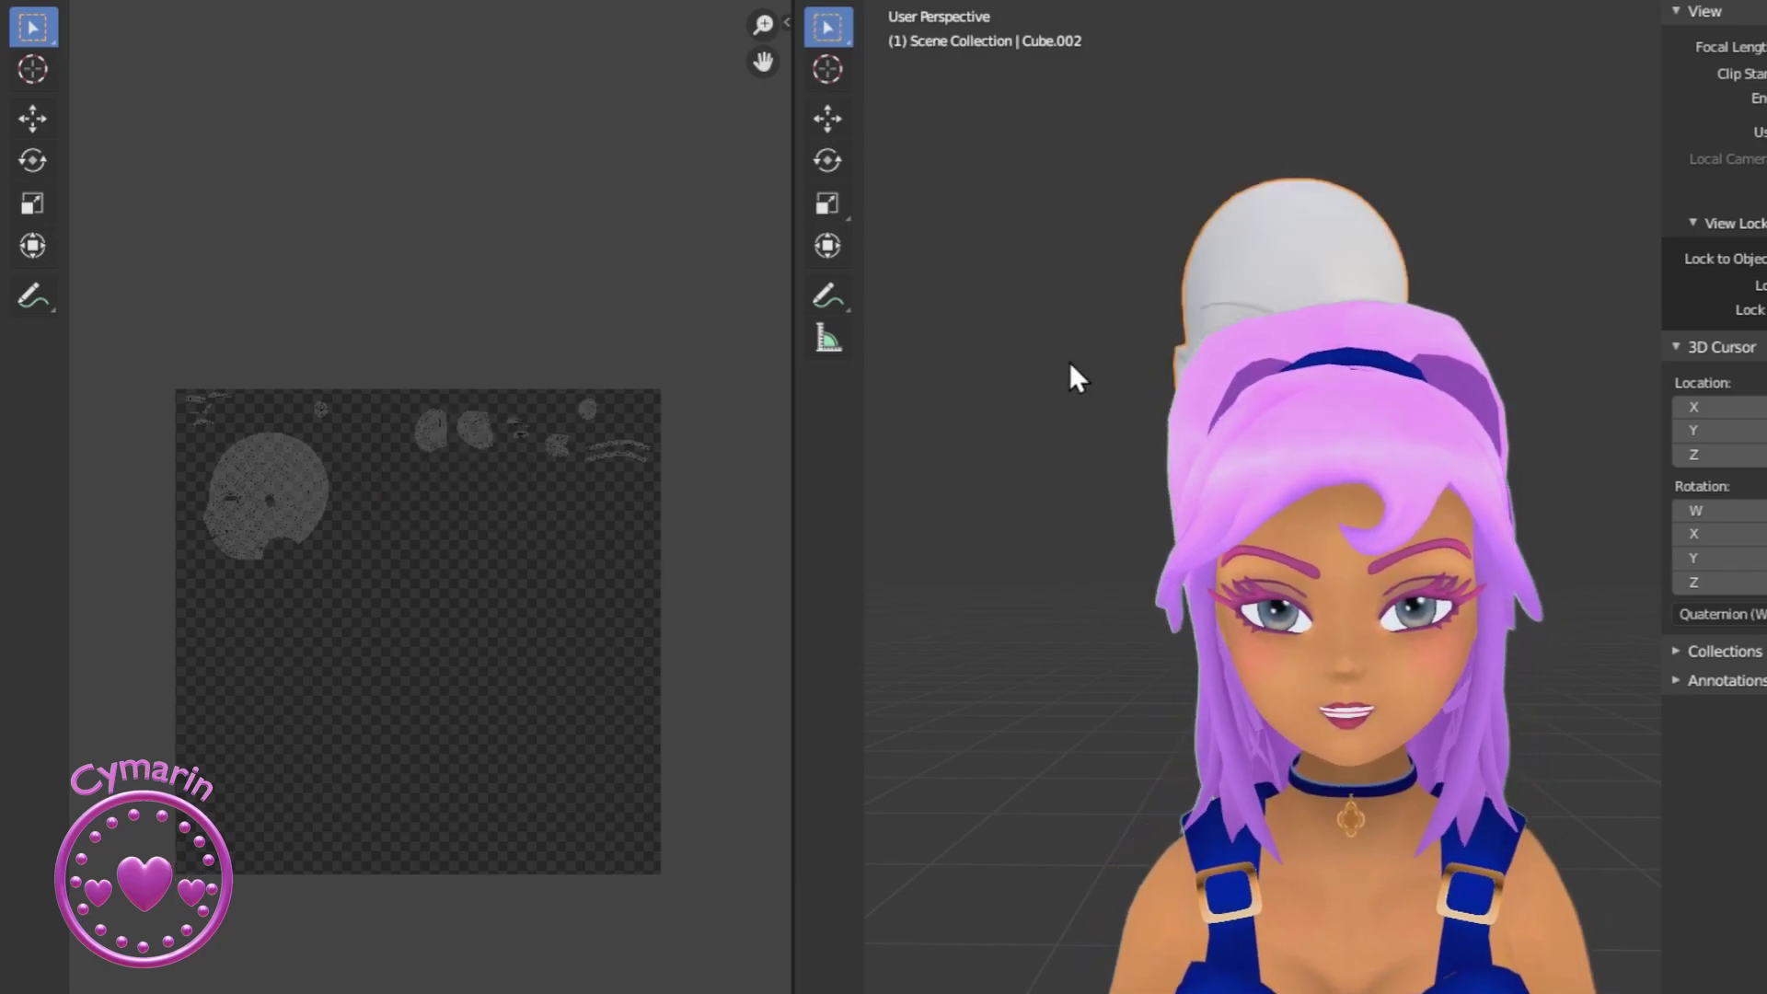
key("h")
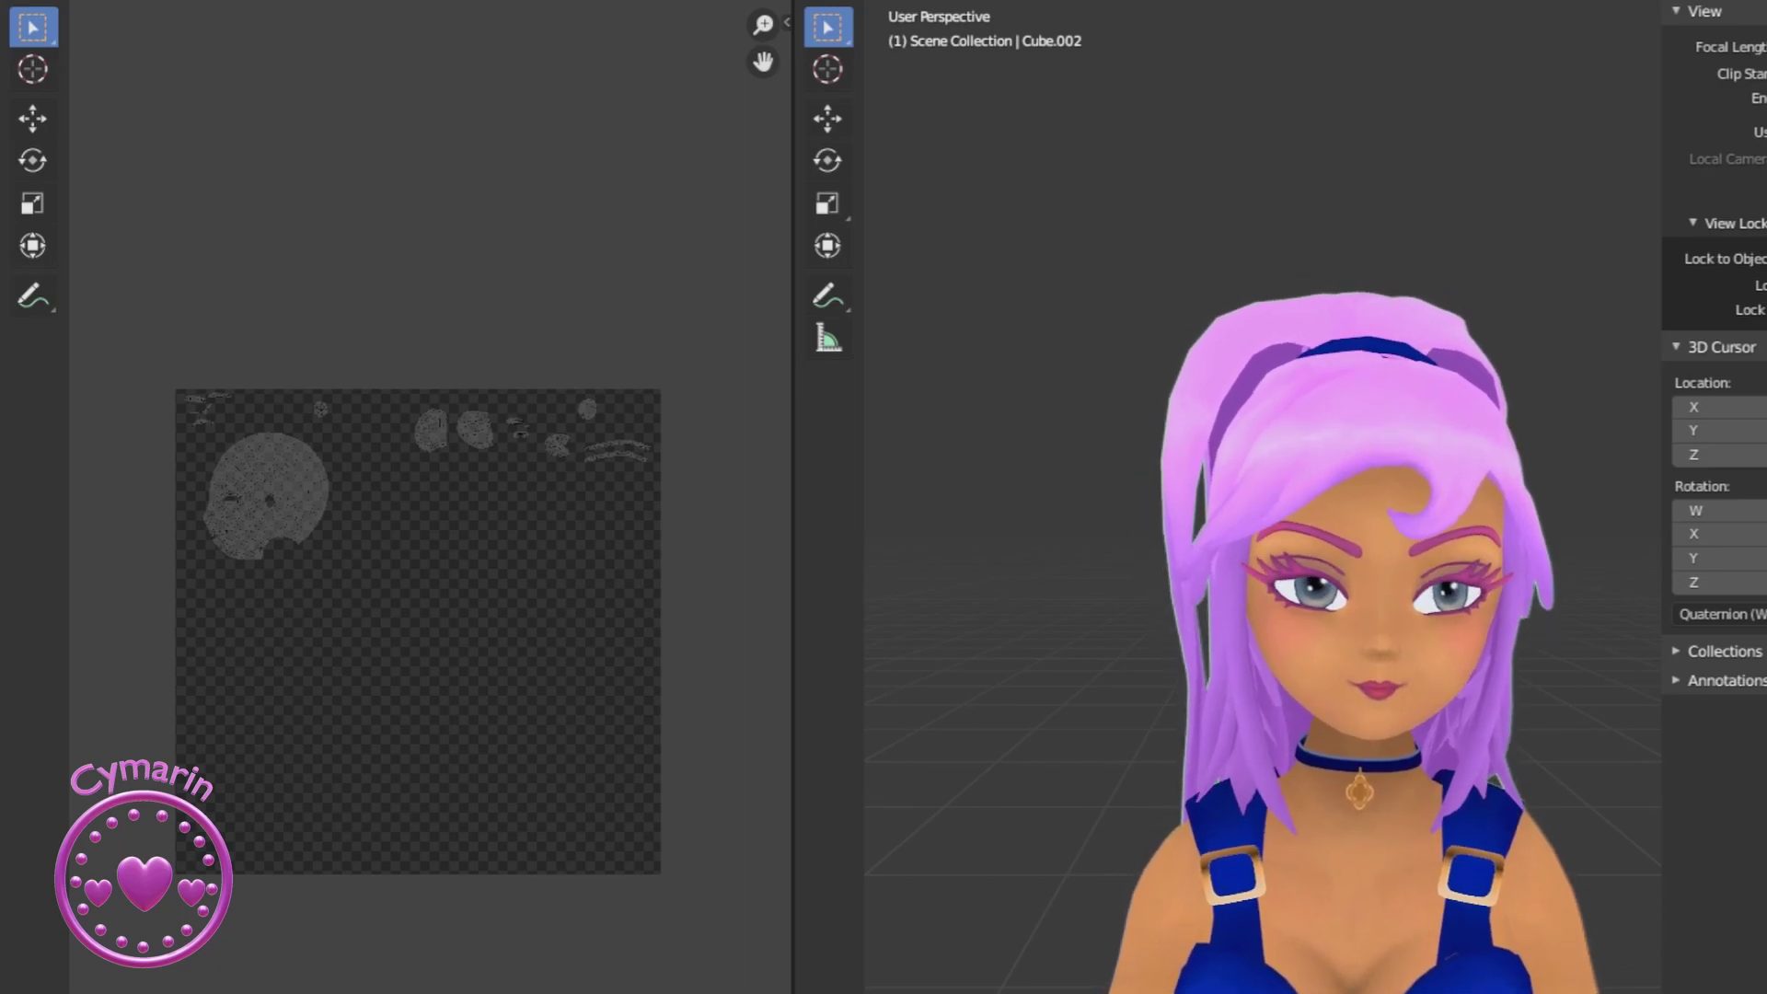
left_click_drag(1307, 571, 1275, 401)
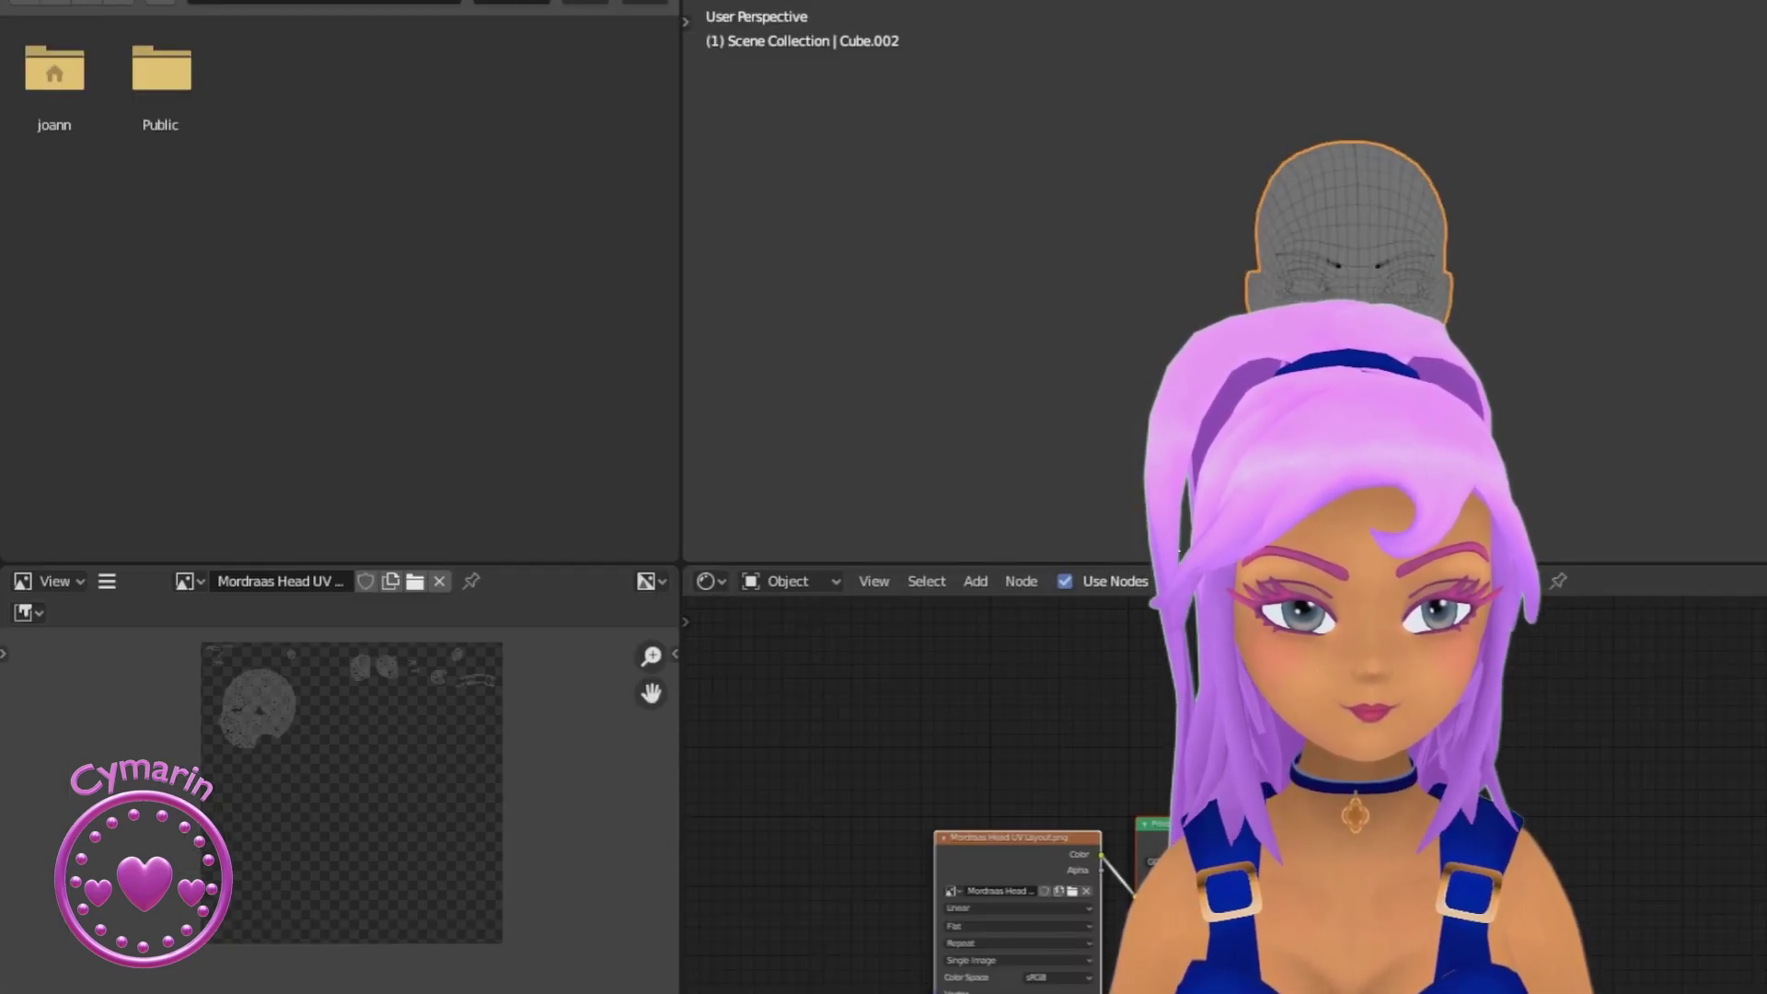
Step: Enlarge the shader editor and examine the Mordraas Head UV Layout.png texture node linked to the Principled BSDF
left_click_drag(1145, 563, 1141, 485)
scroll(1058, 847, "up", 2)
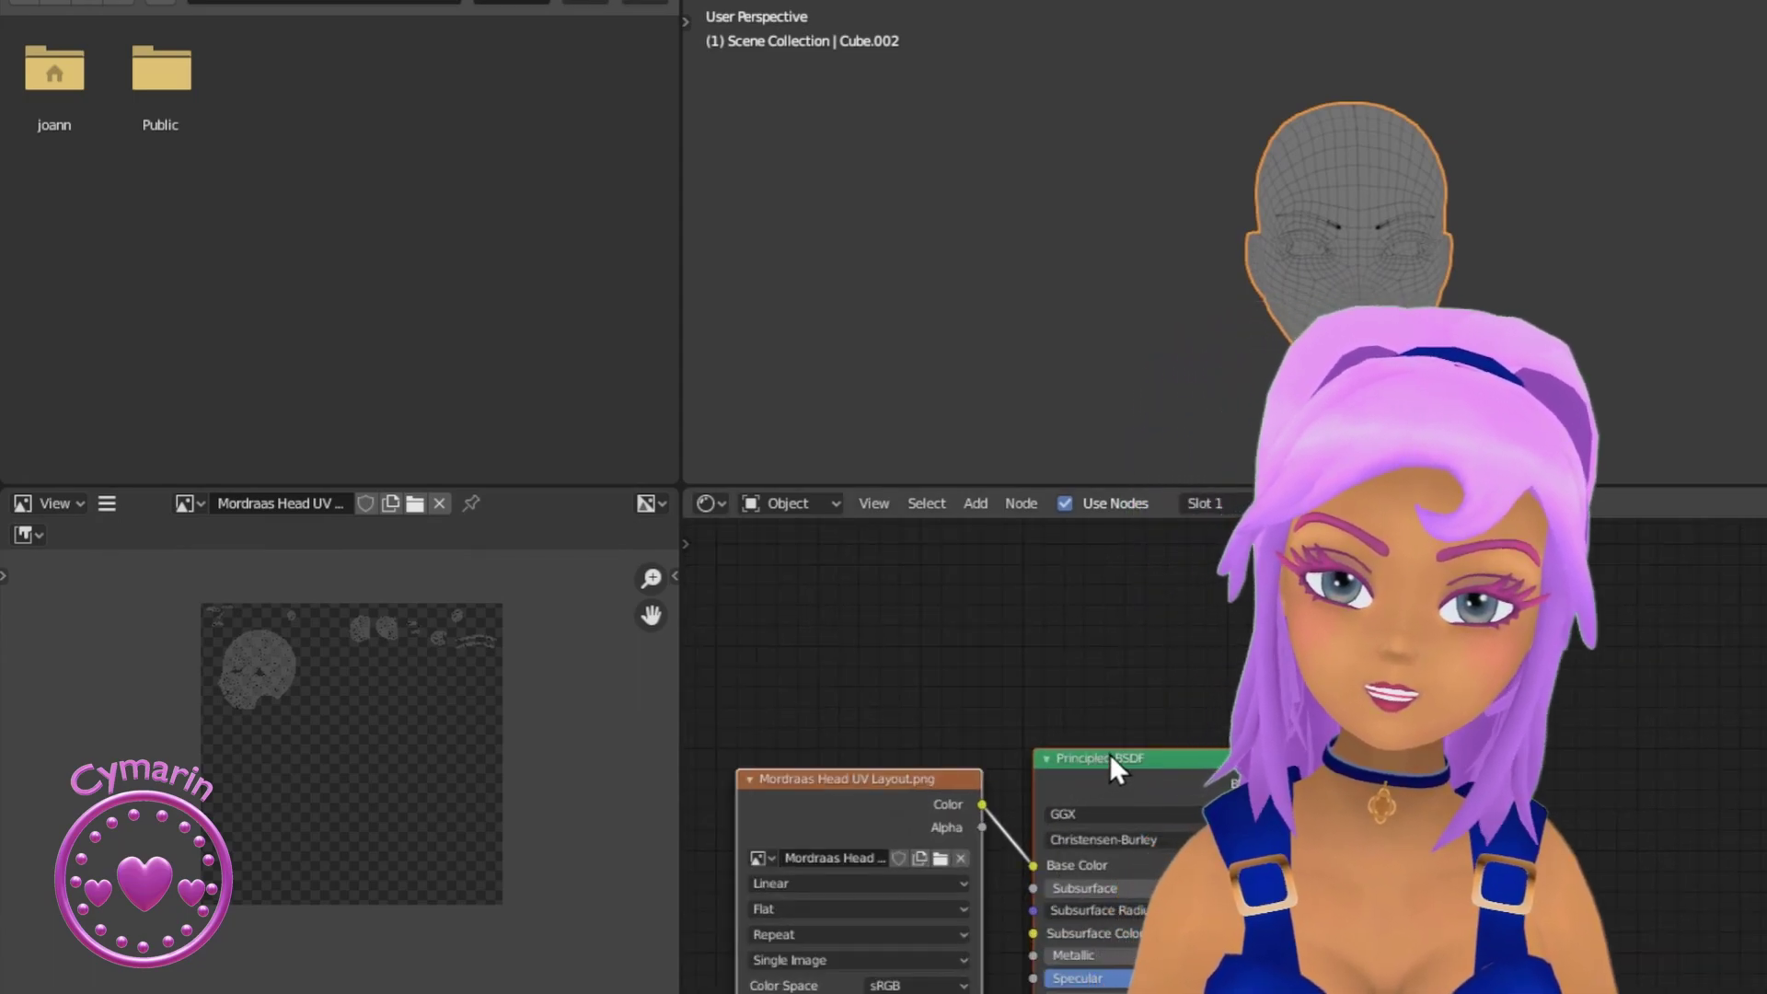
left_click_drag(1108, 753, 1229, 606)
left_click_drag(981, 710, 994, 678)
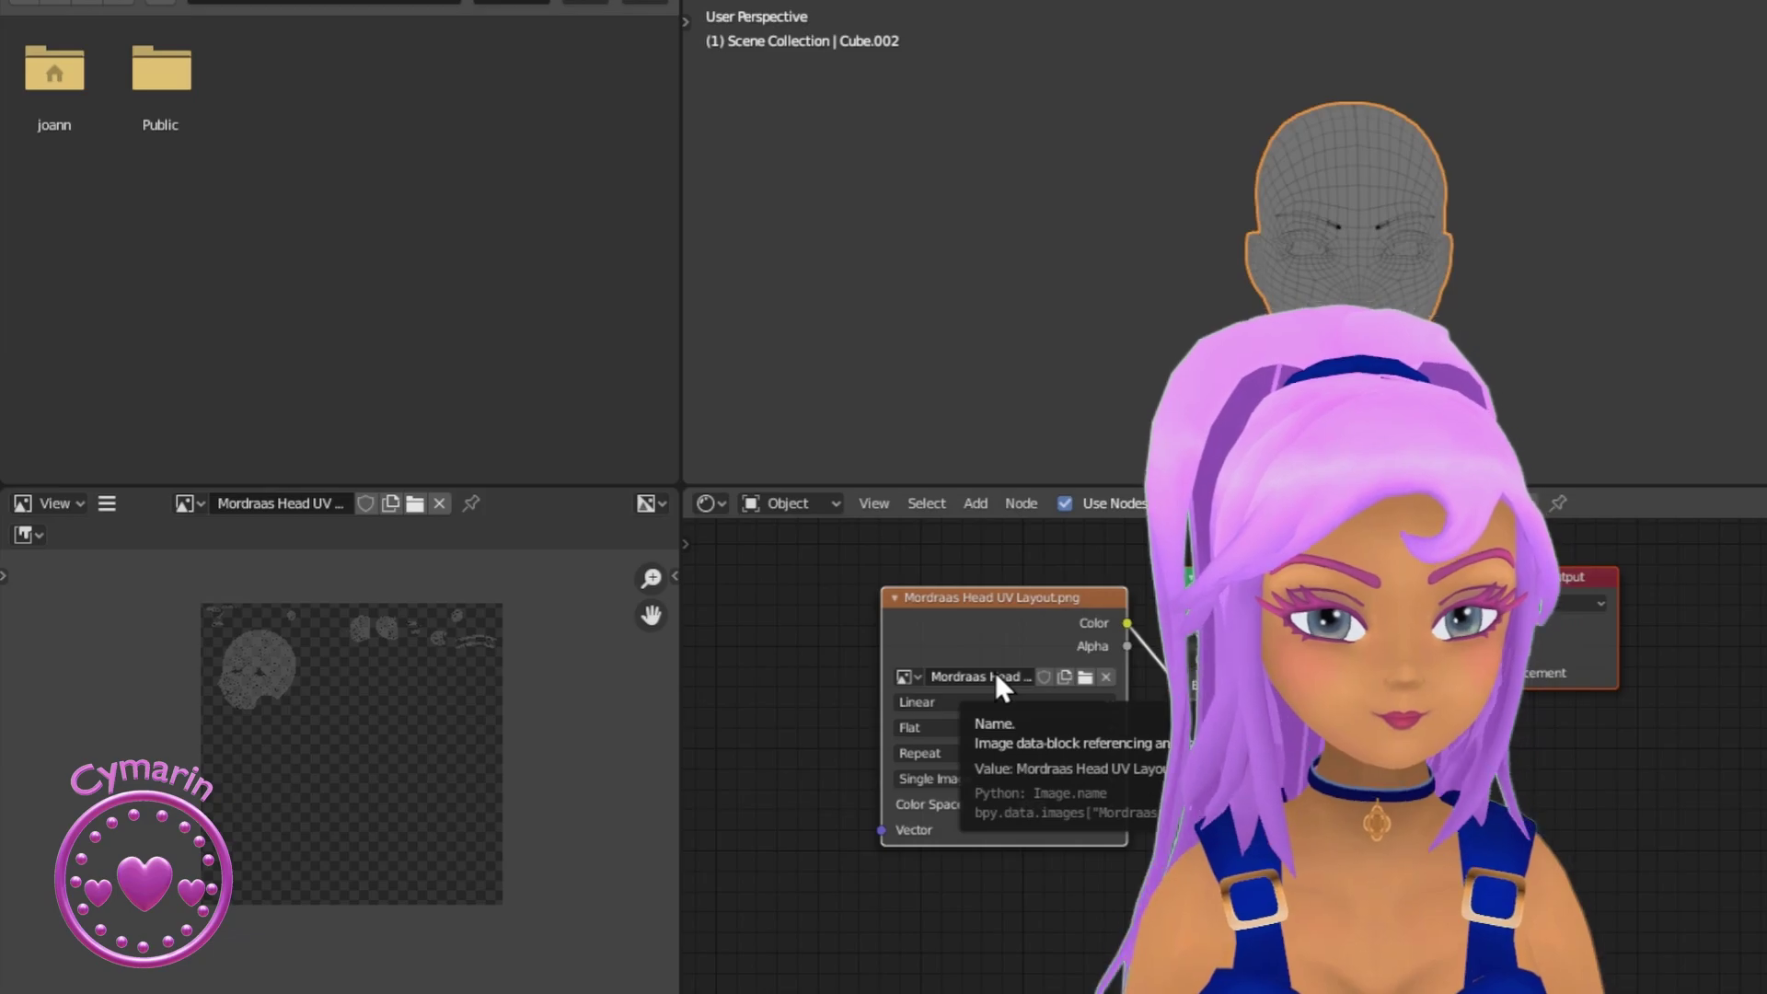
Step: Enlarge the 3D viewport and examine the UV wireframe texture on the head from several angles
left_click_drag(1196, 485, 1197, 971)
scroll(1289, 497, "up", 3)
left_click_drag(1288, 497, 1353, 516)
scroll(1352, 515, "up", 2)
scroll(1353, 515, "down", 3)
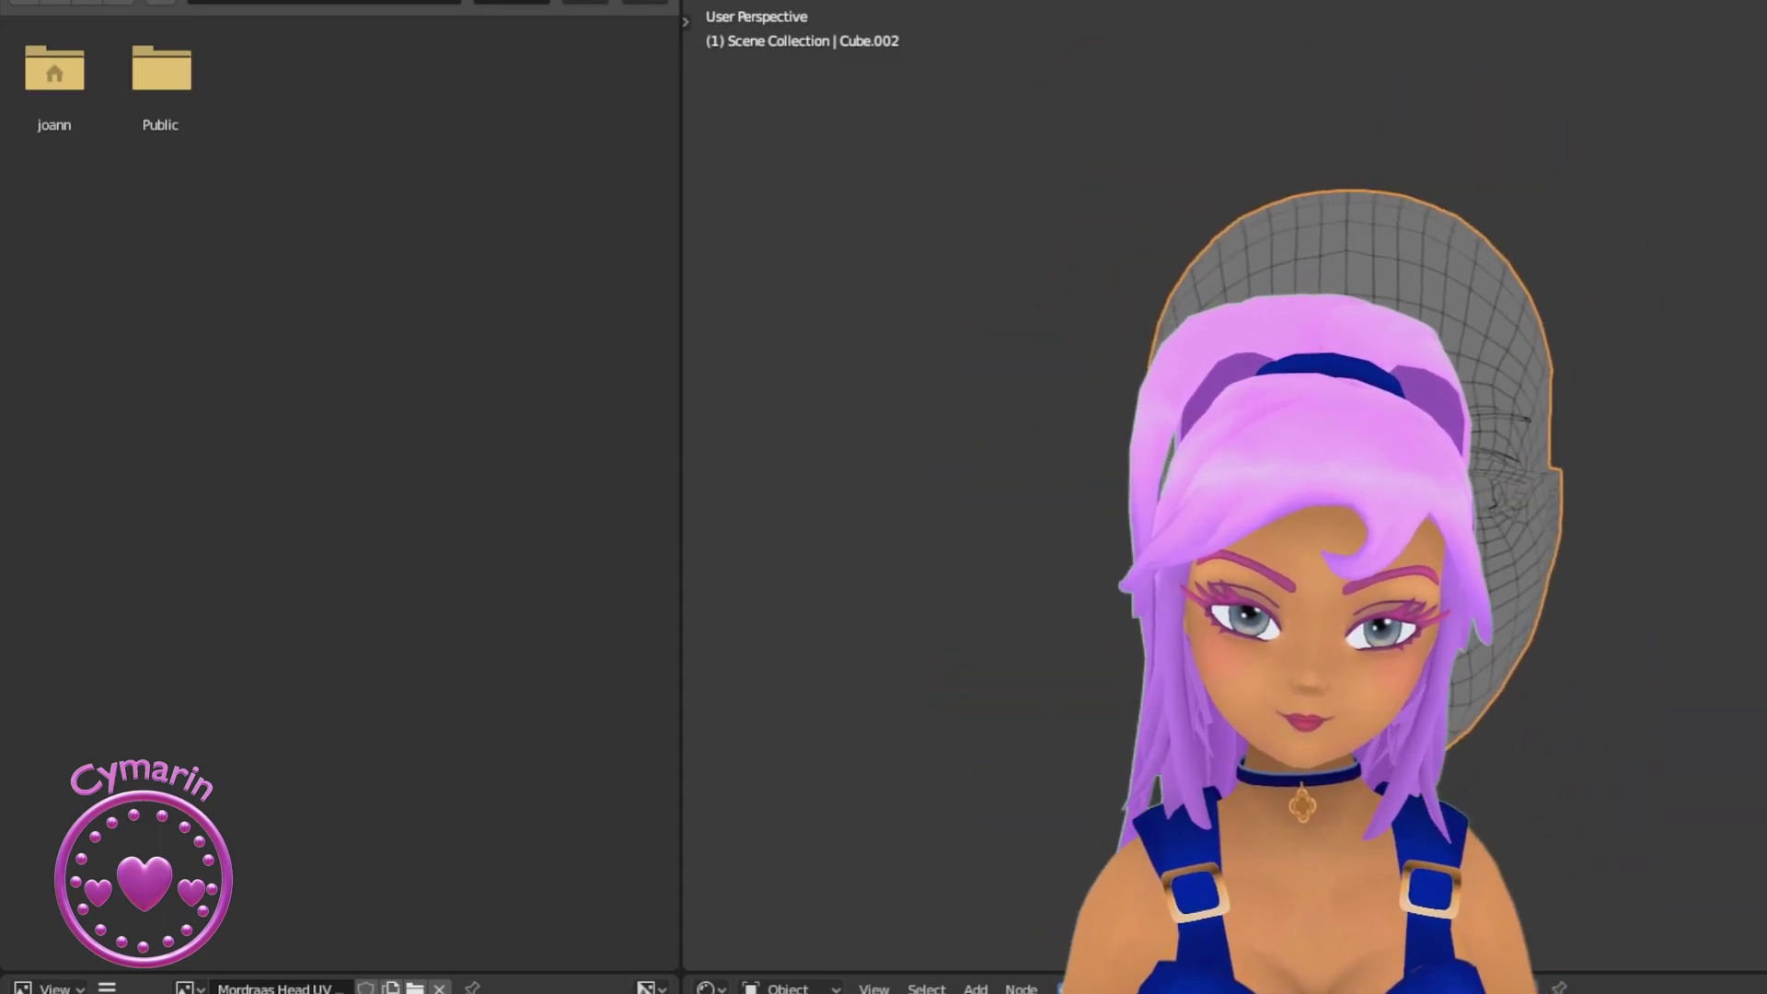
scroll(1352, 516, "down", 1)
left_click_drag(1352, 515, 1408, 520)
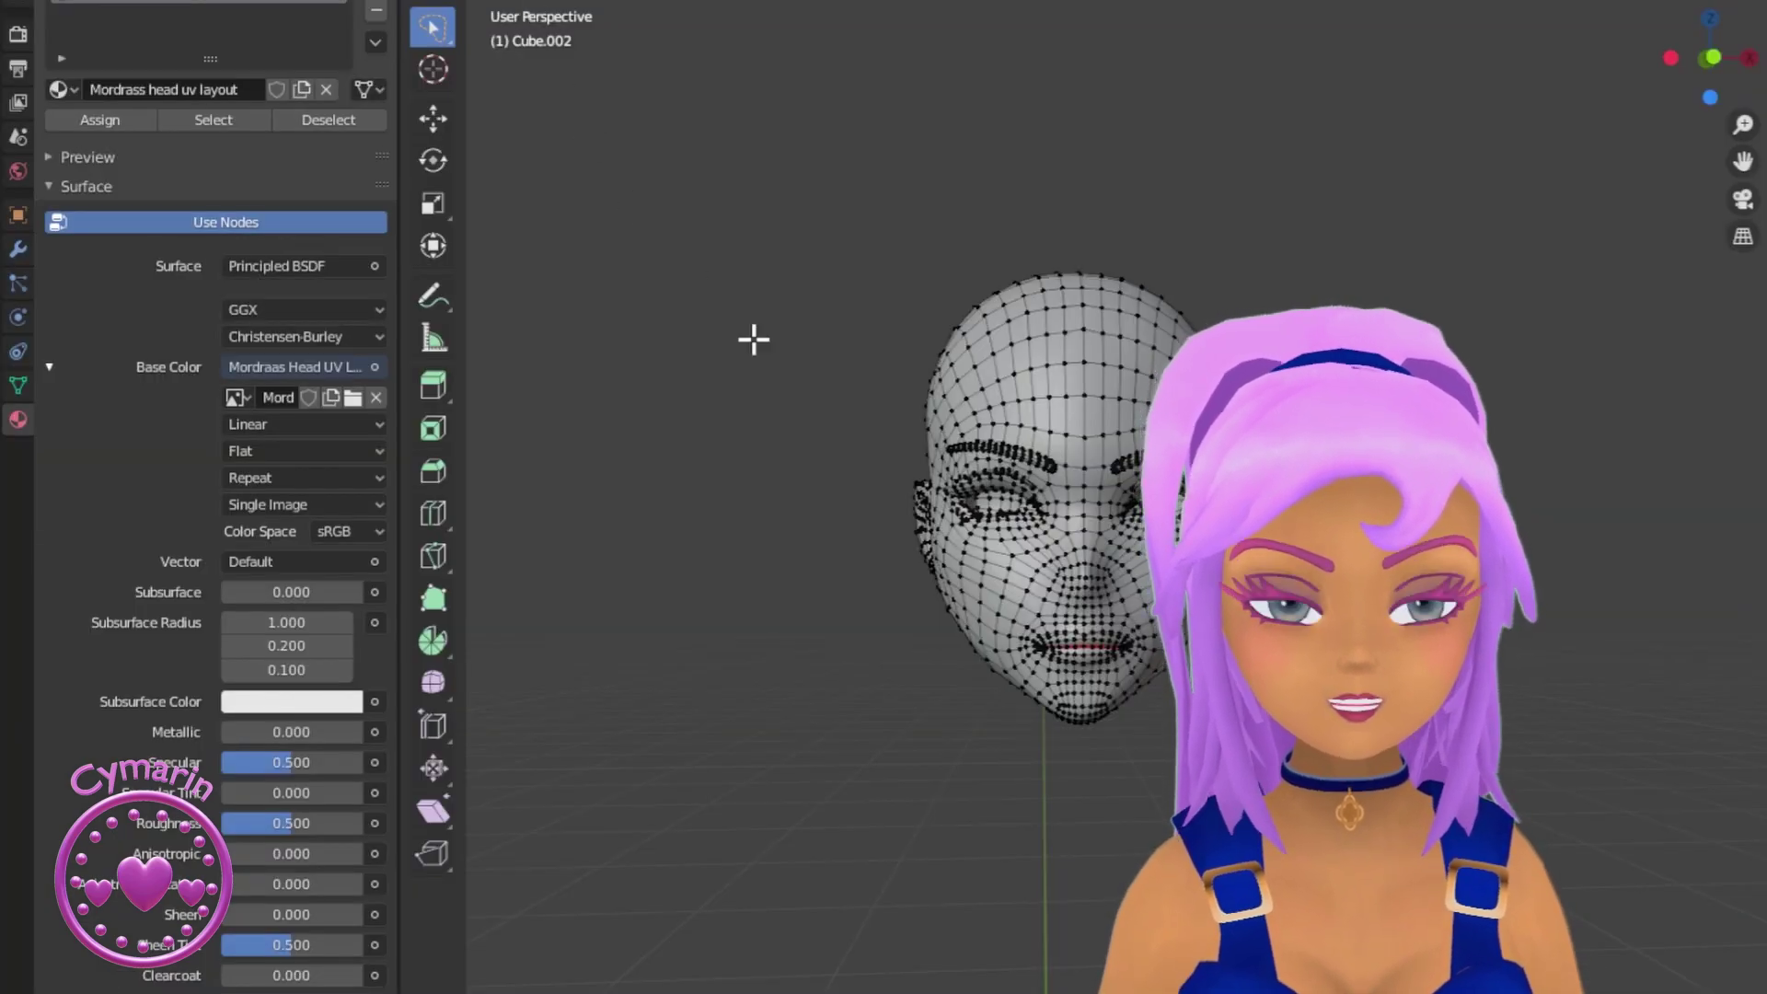
Step: Compare the head mesh in Edit Mode and Object Mode, inspect the face up close, and end in Object Mode
key("Tab")
scroll(1017, 604, "up", 6)
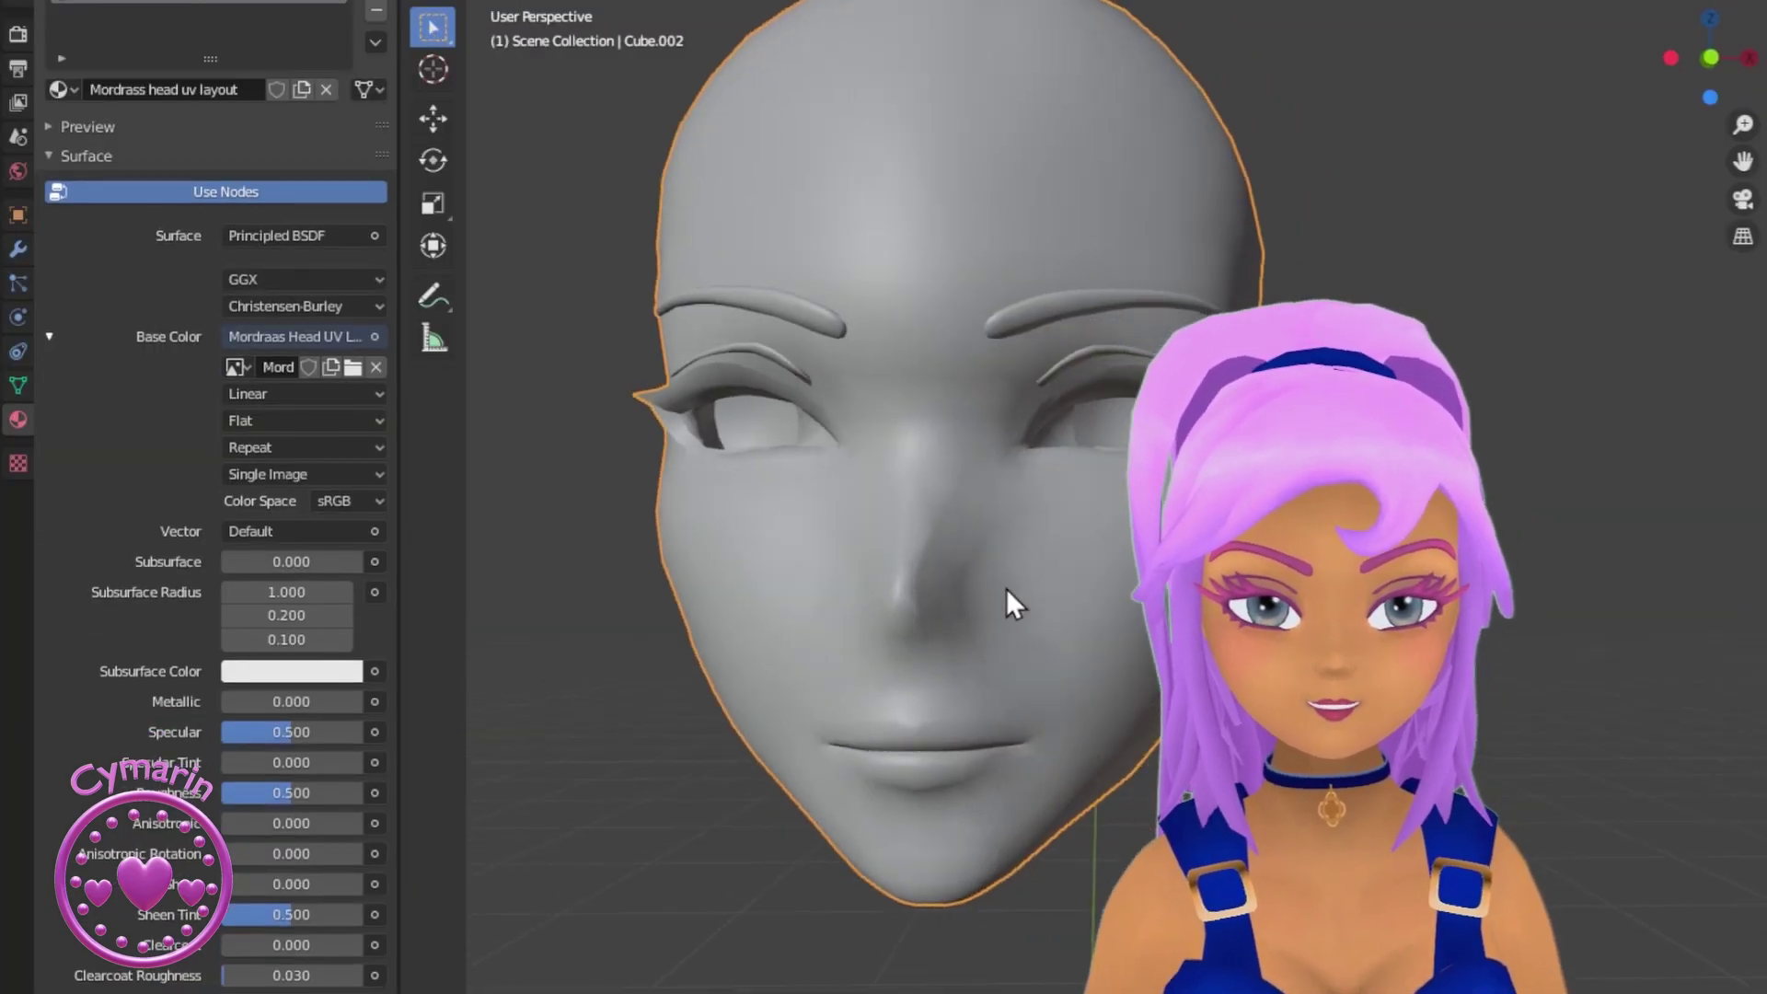
scroll(1115, 535, "down", 6)
key("Tab")
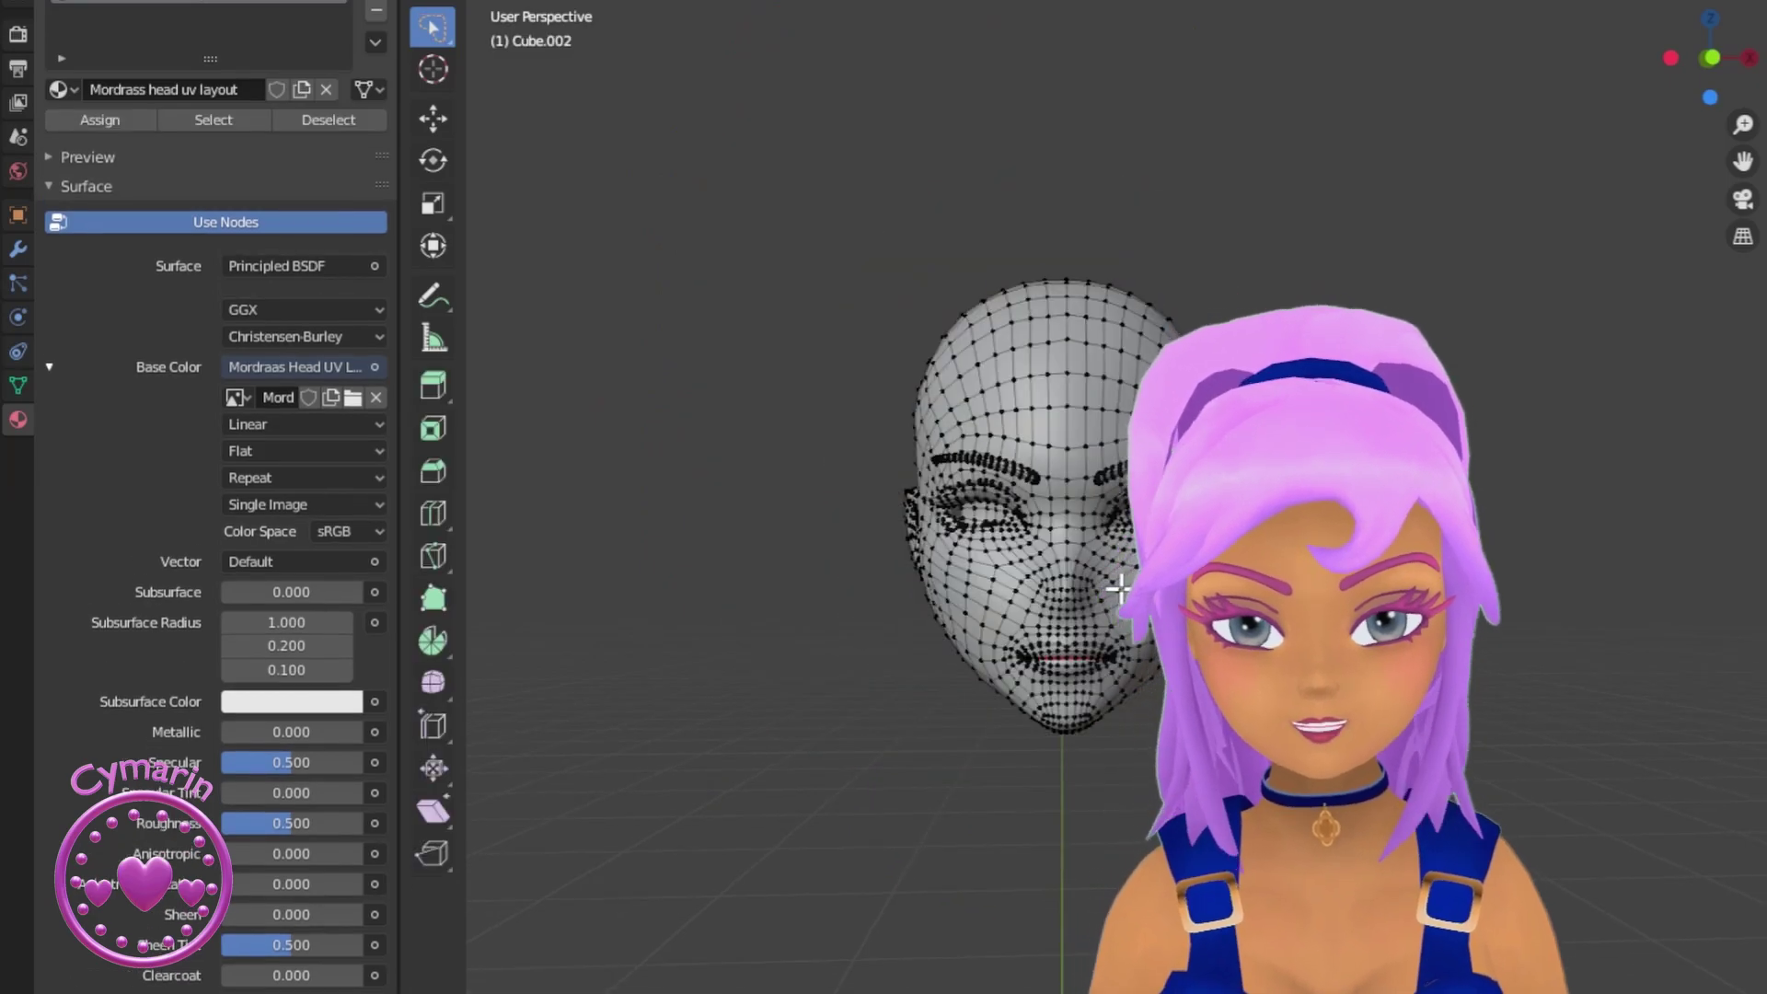
key("Tab")
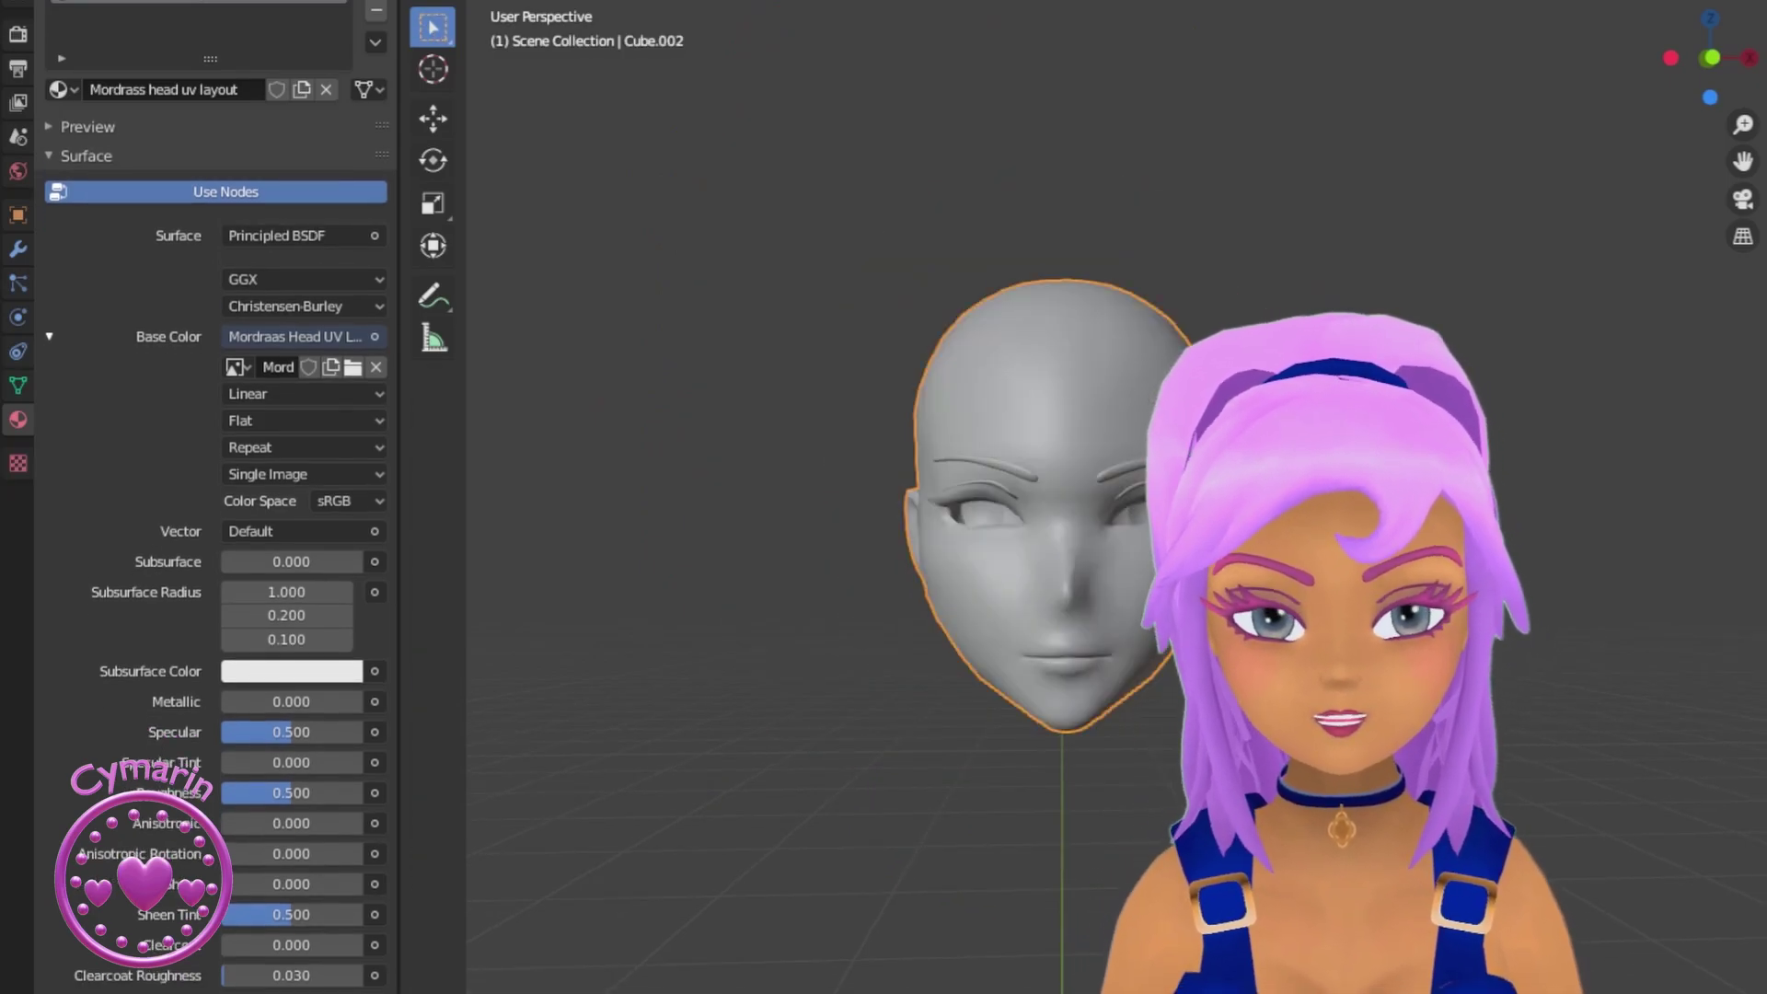
Step: Export the head model in FBX format
left_click(54, 0)
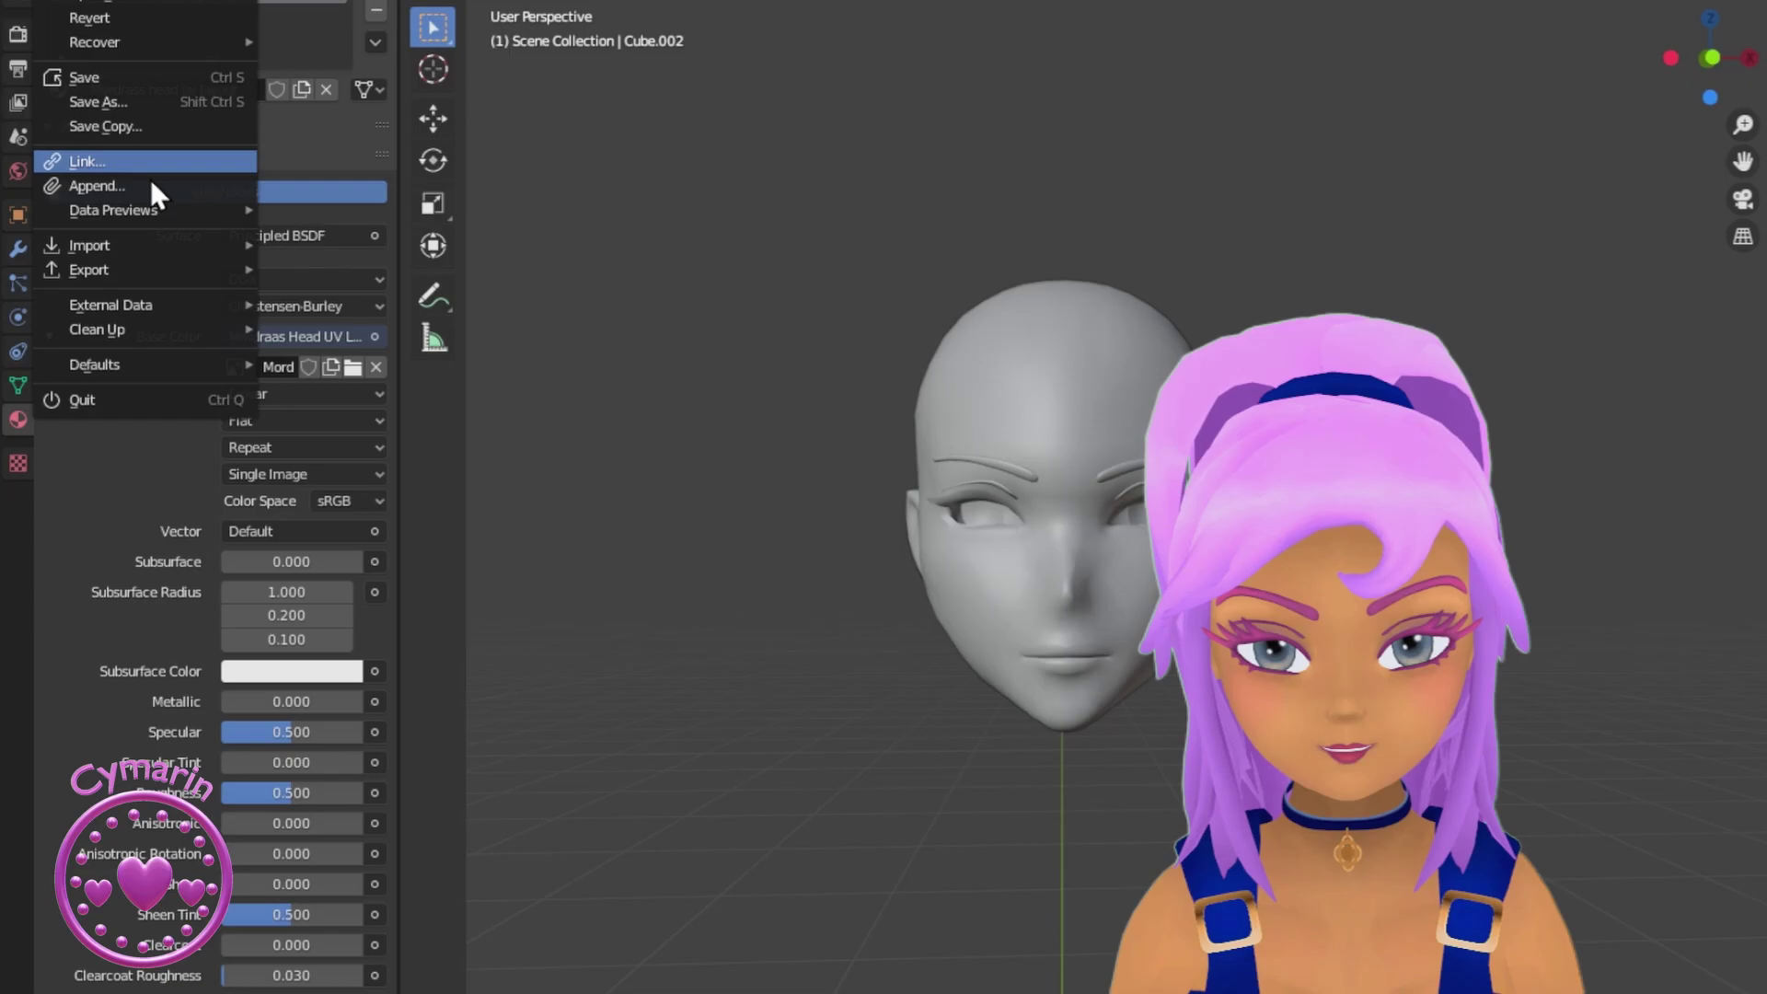
mouse_move(155, 273)
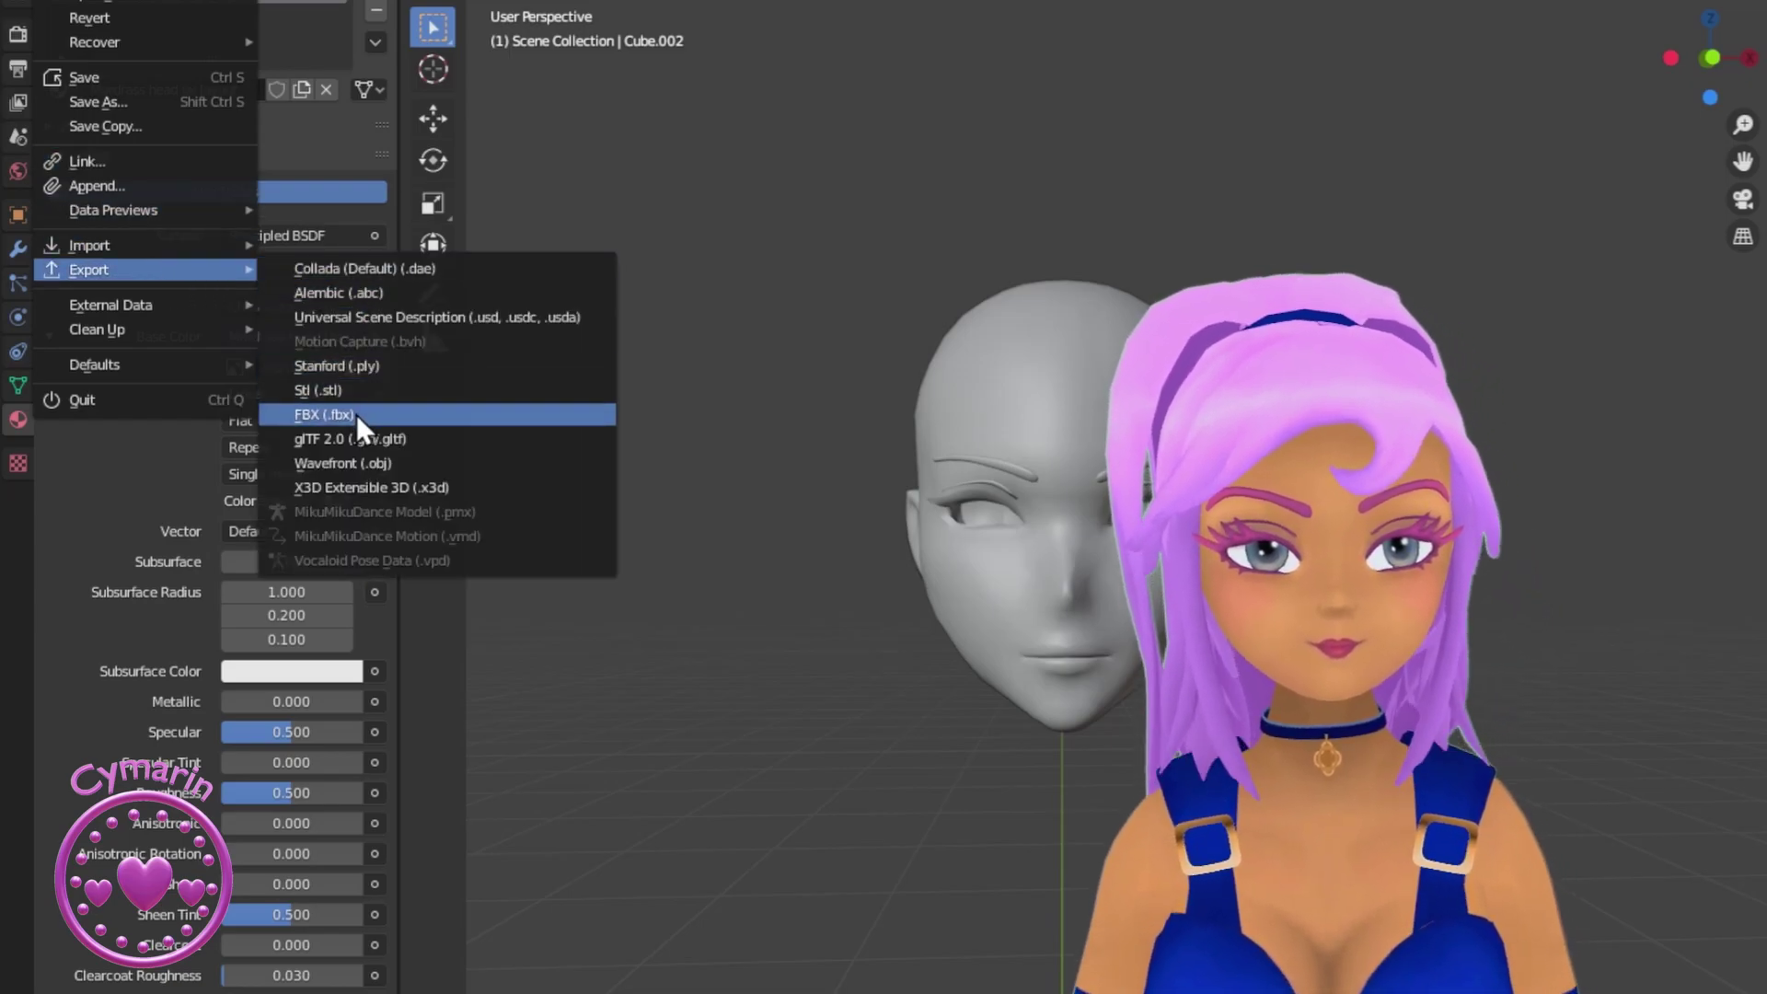
left_click(356, 416)
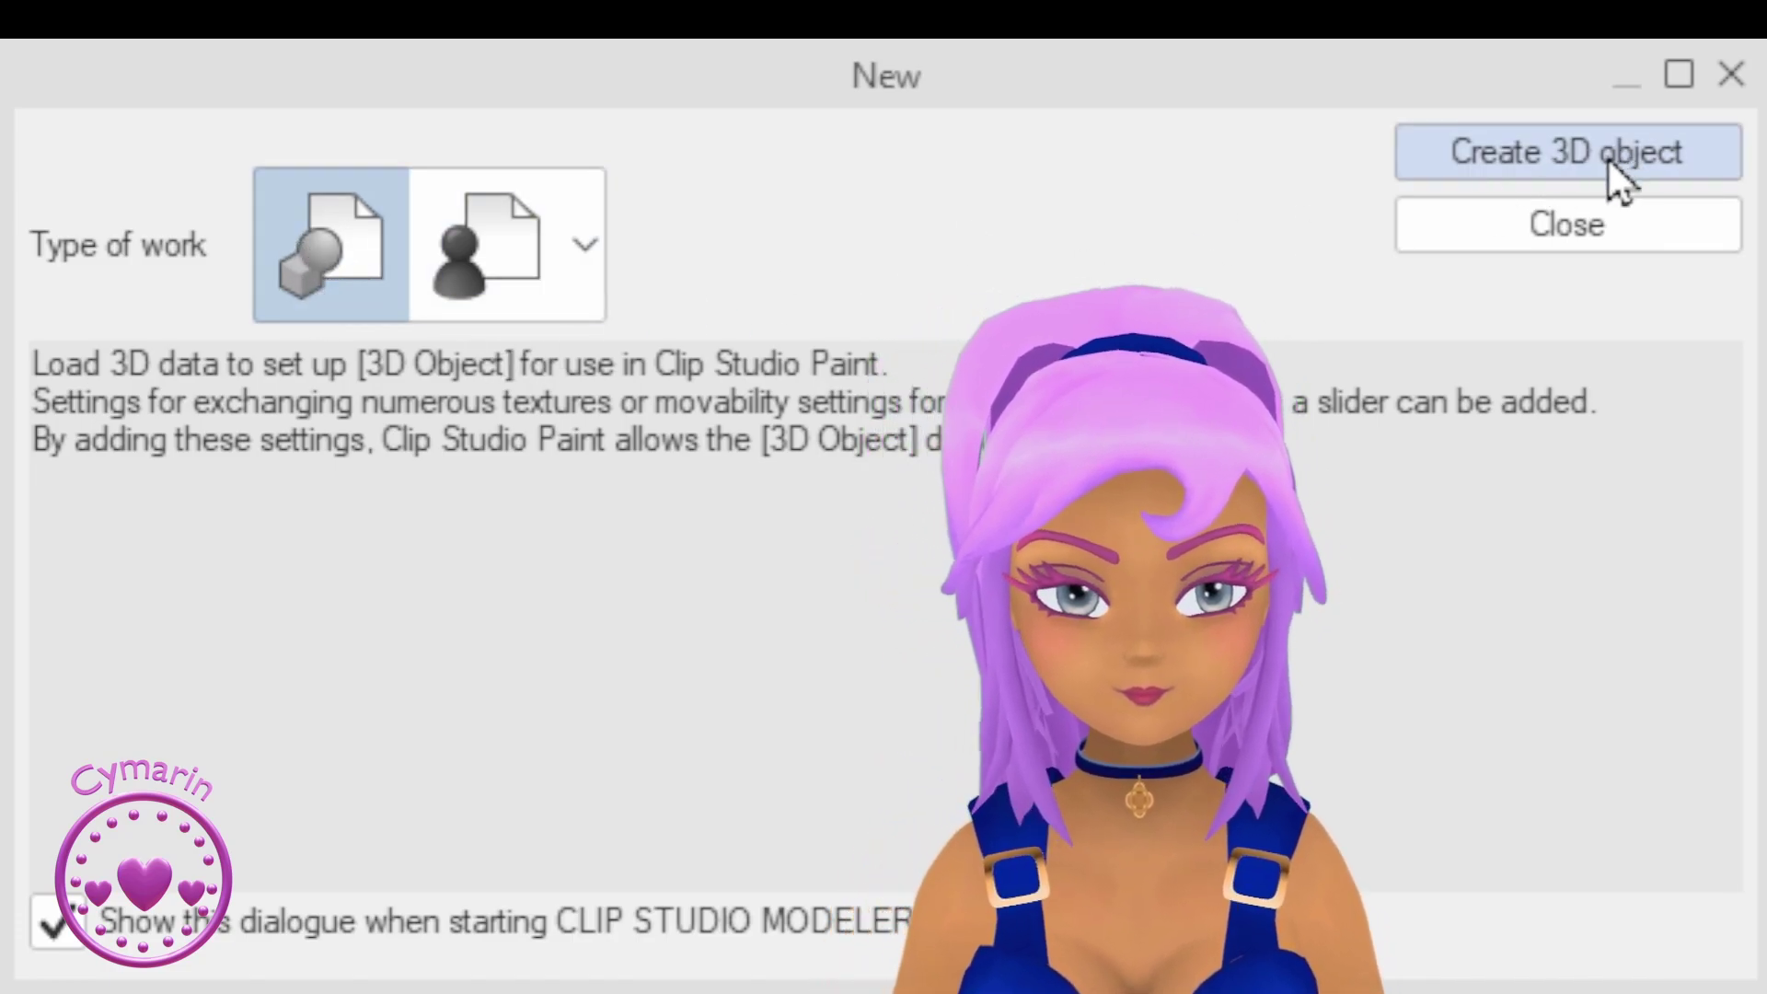
Step: Switch to Clip Studio Modeler, create a new 3D object and load the head model into its root node
left_click(1607, 156)
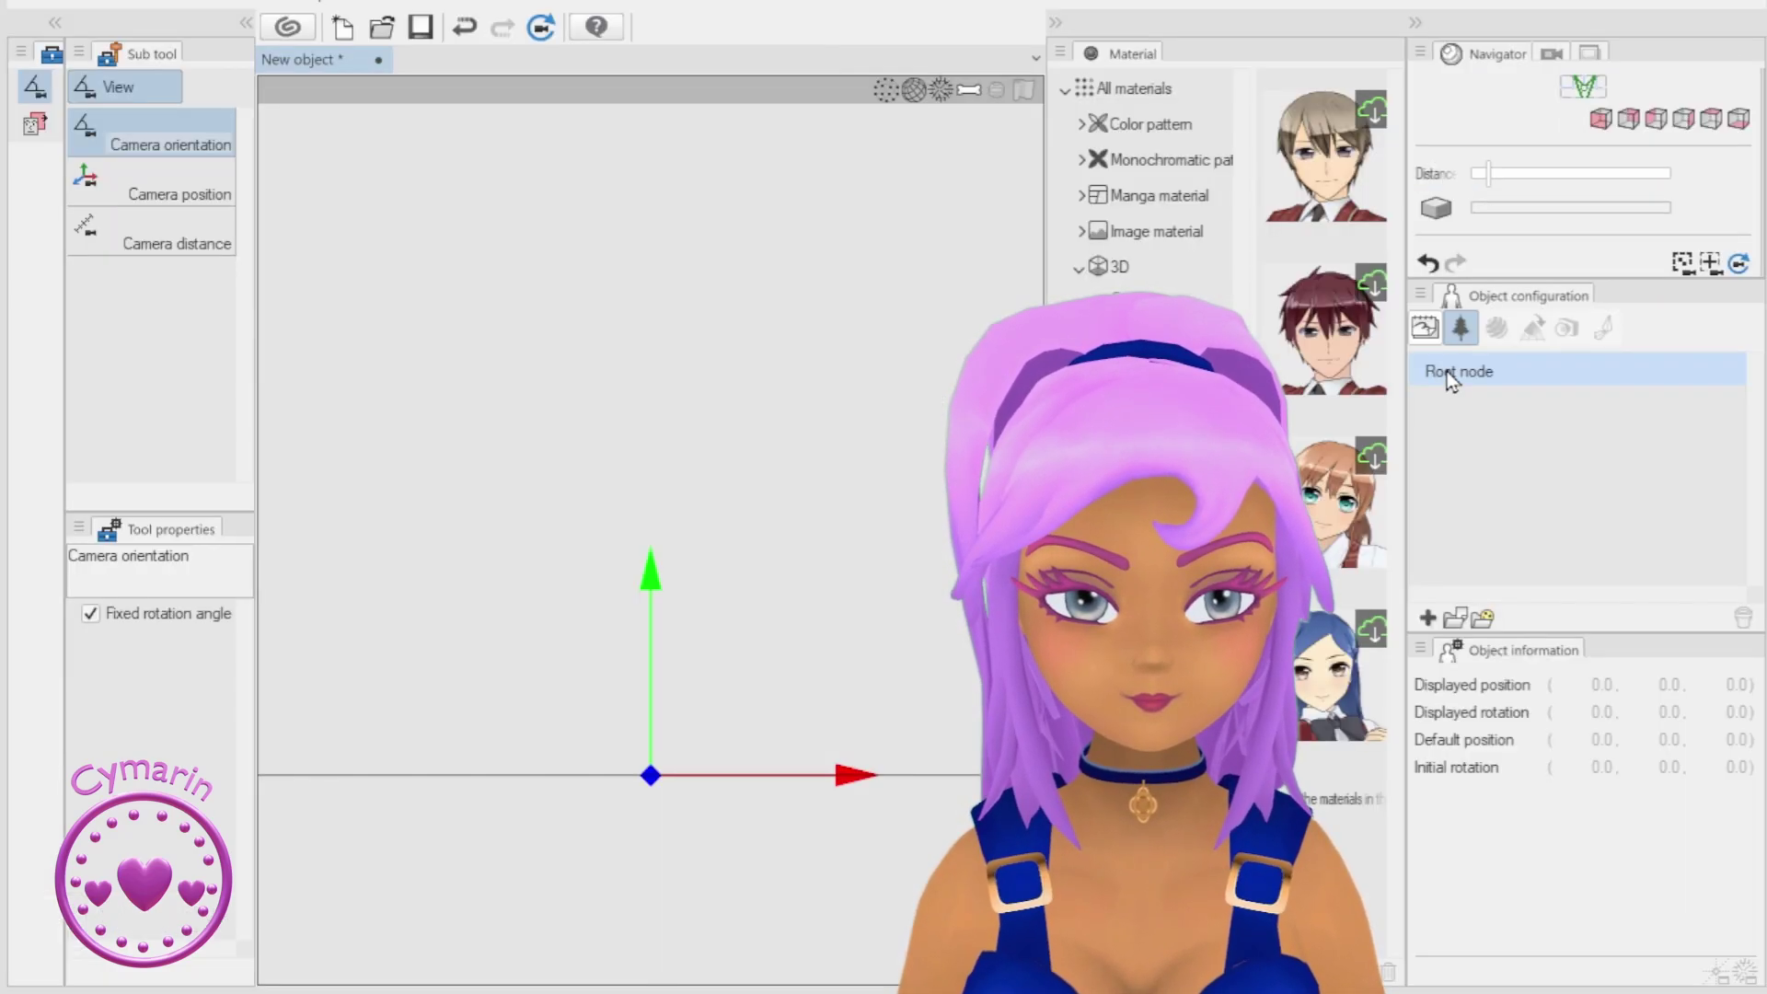
left_click(1455, 615)
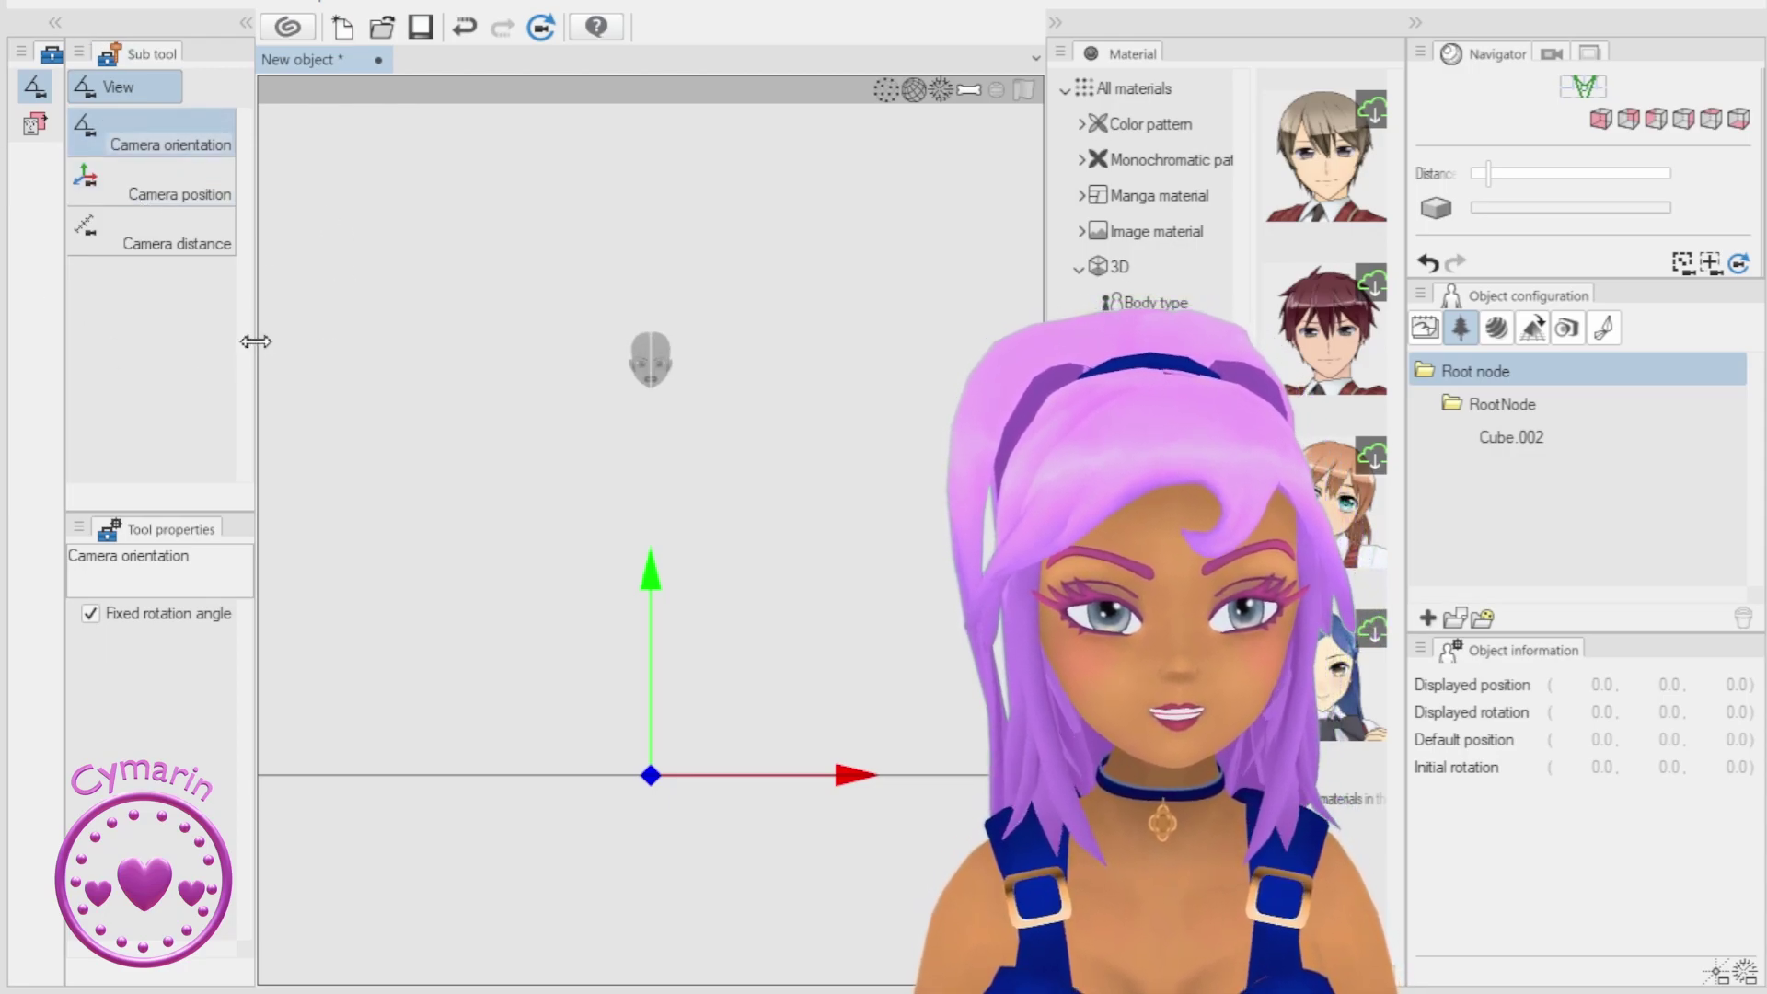
Step: Widen the sub tool palette and frame the imported head larger with the Camera distance and Camera position tools
left_click_drag(255, 341, 412, 350)
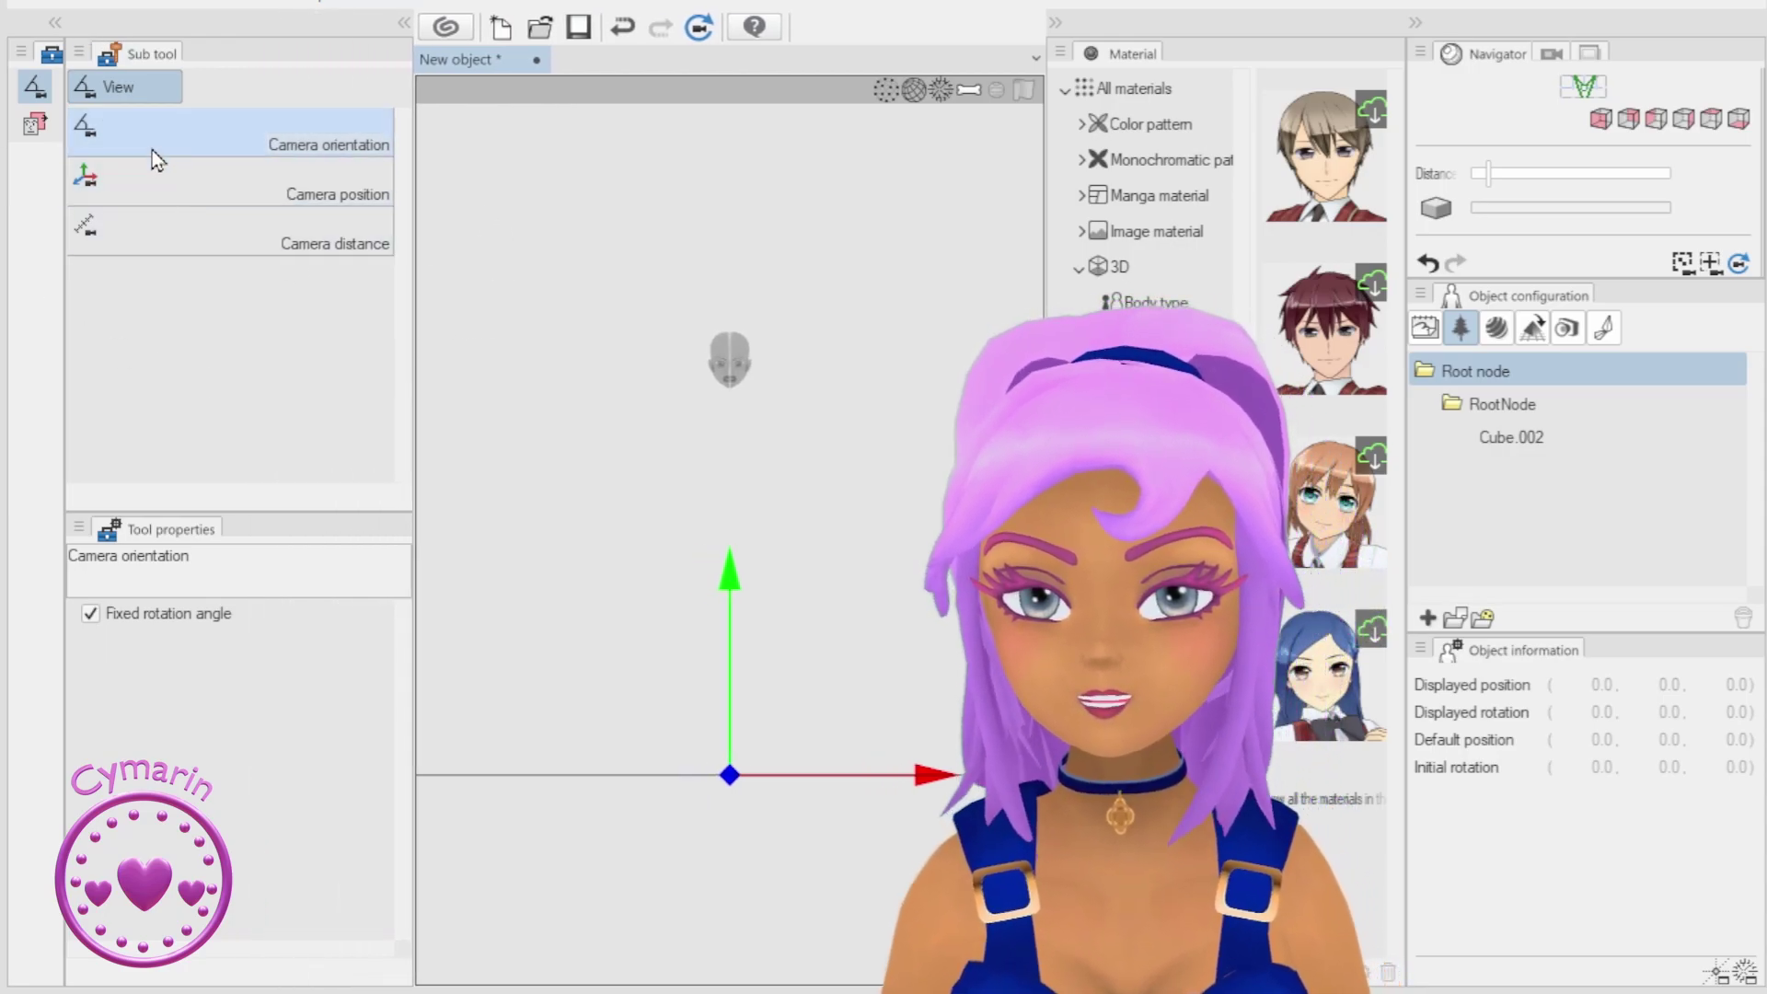
left_click(143, 228)
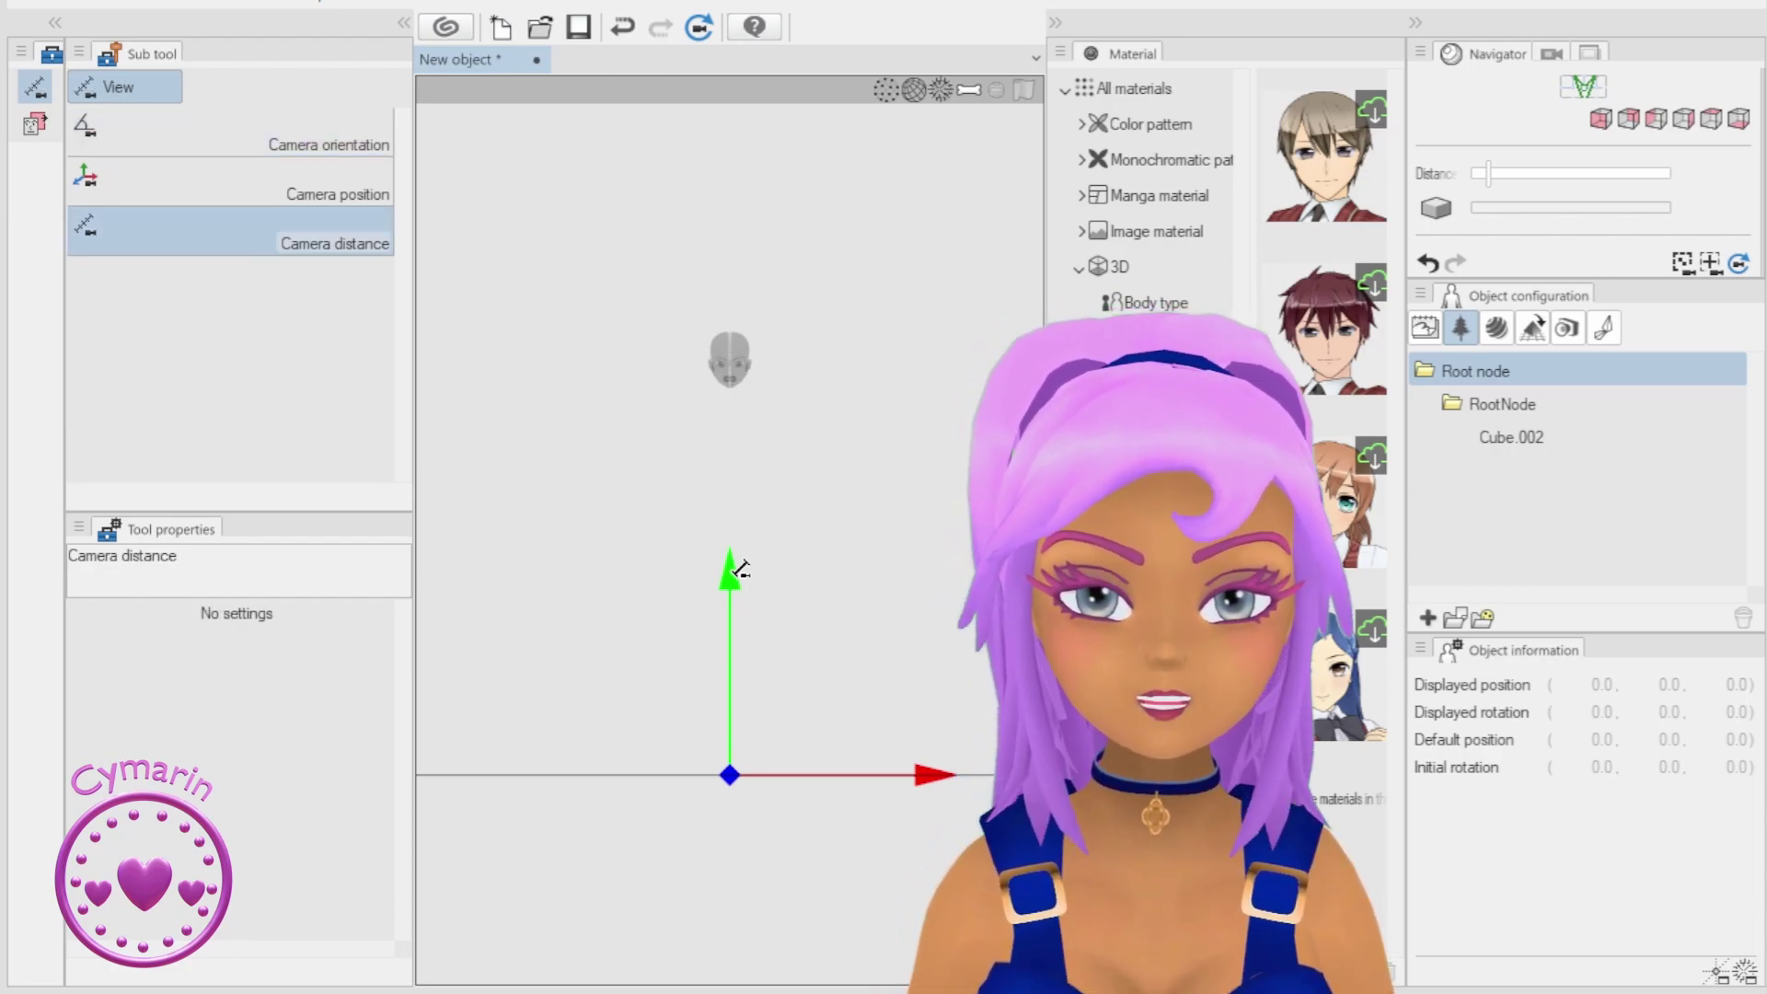
left_click_drag(742, 568, 838, 789)
left_click_drag(762, 633, 756, 923)
left_click(212, 182)
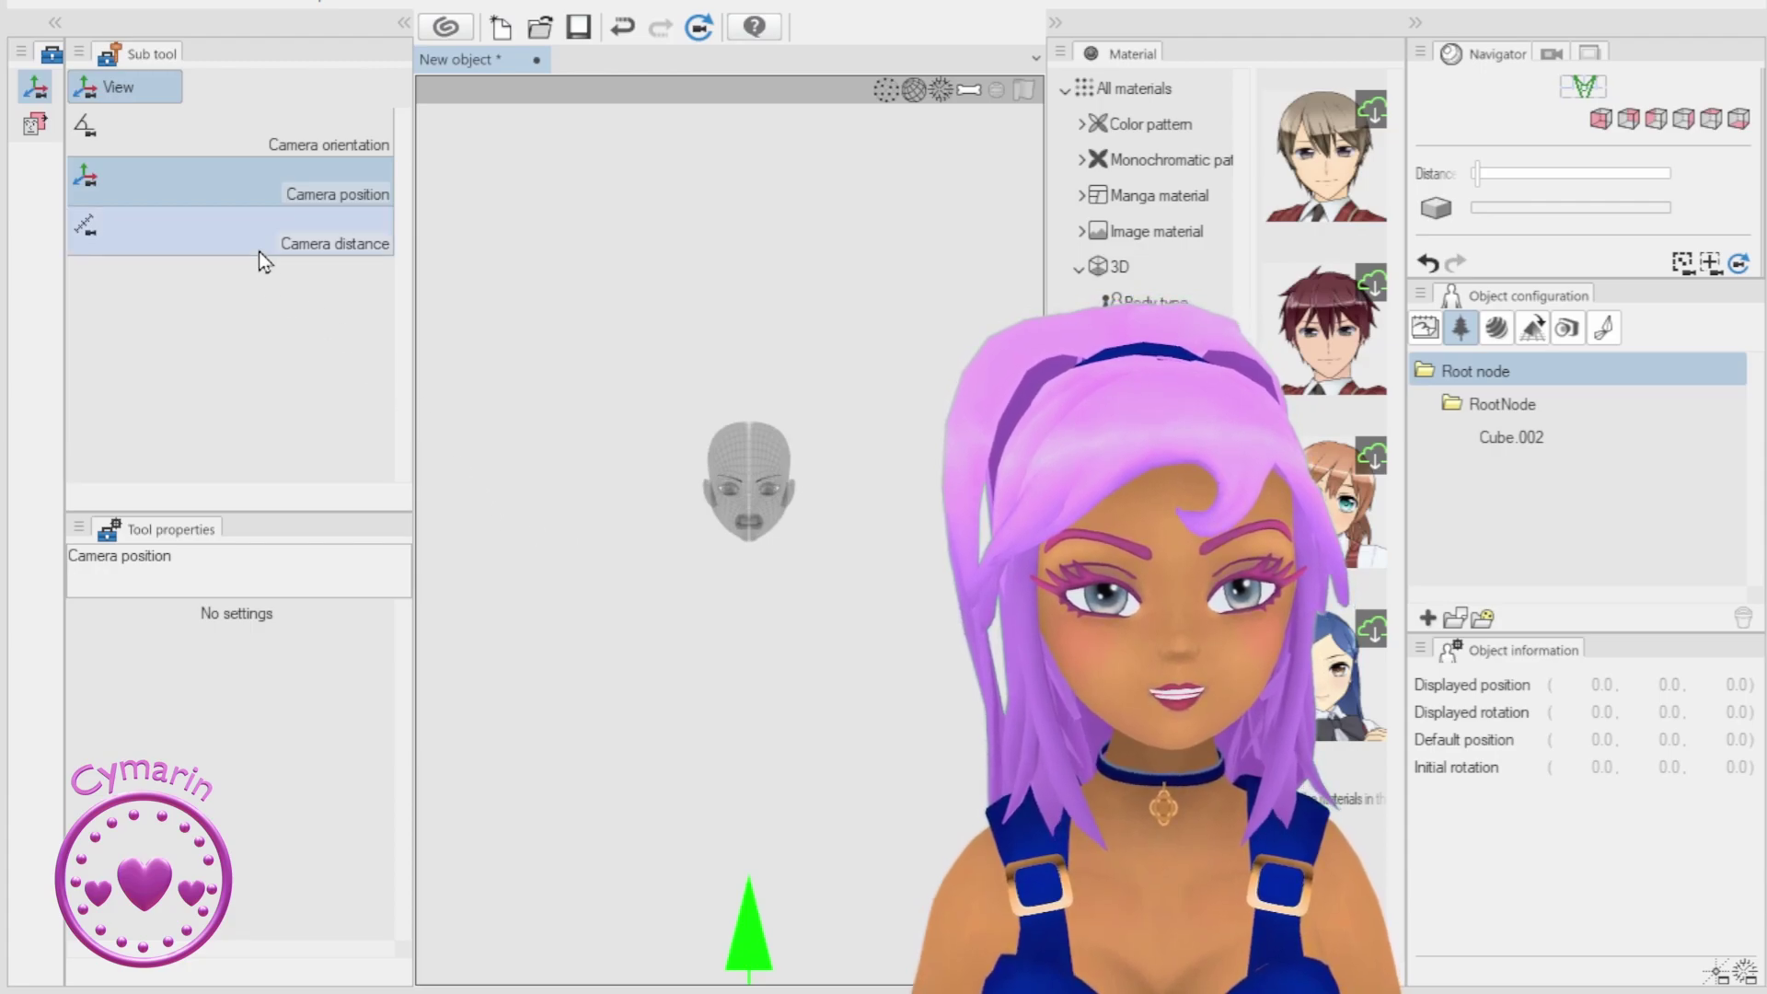
left_click(165, 241)
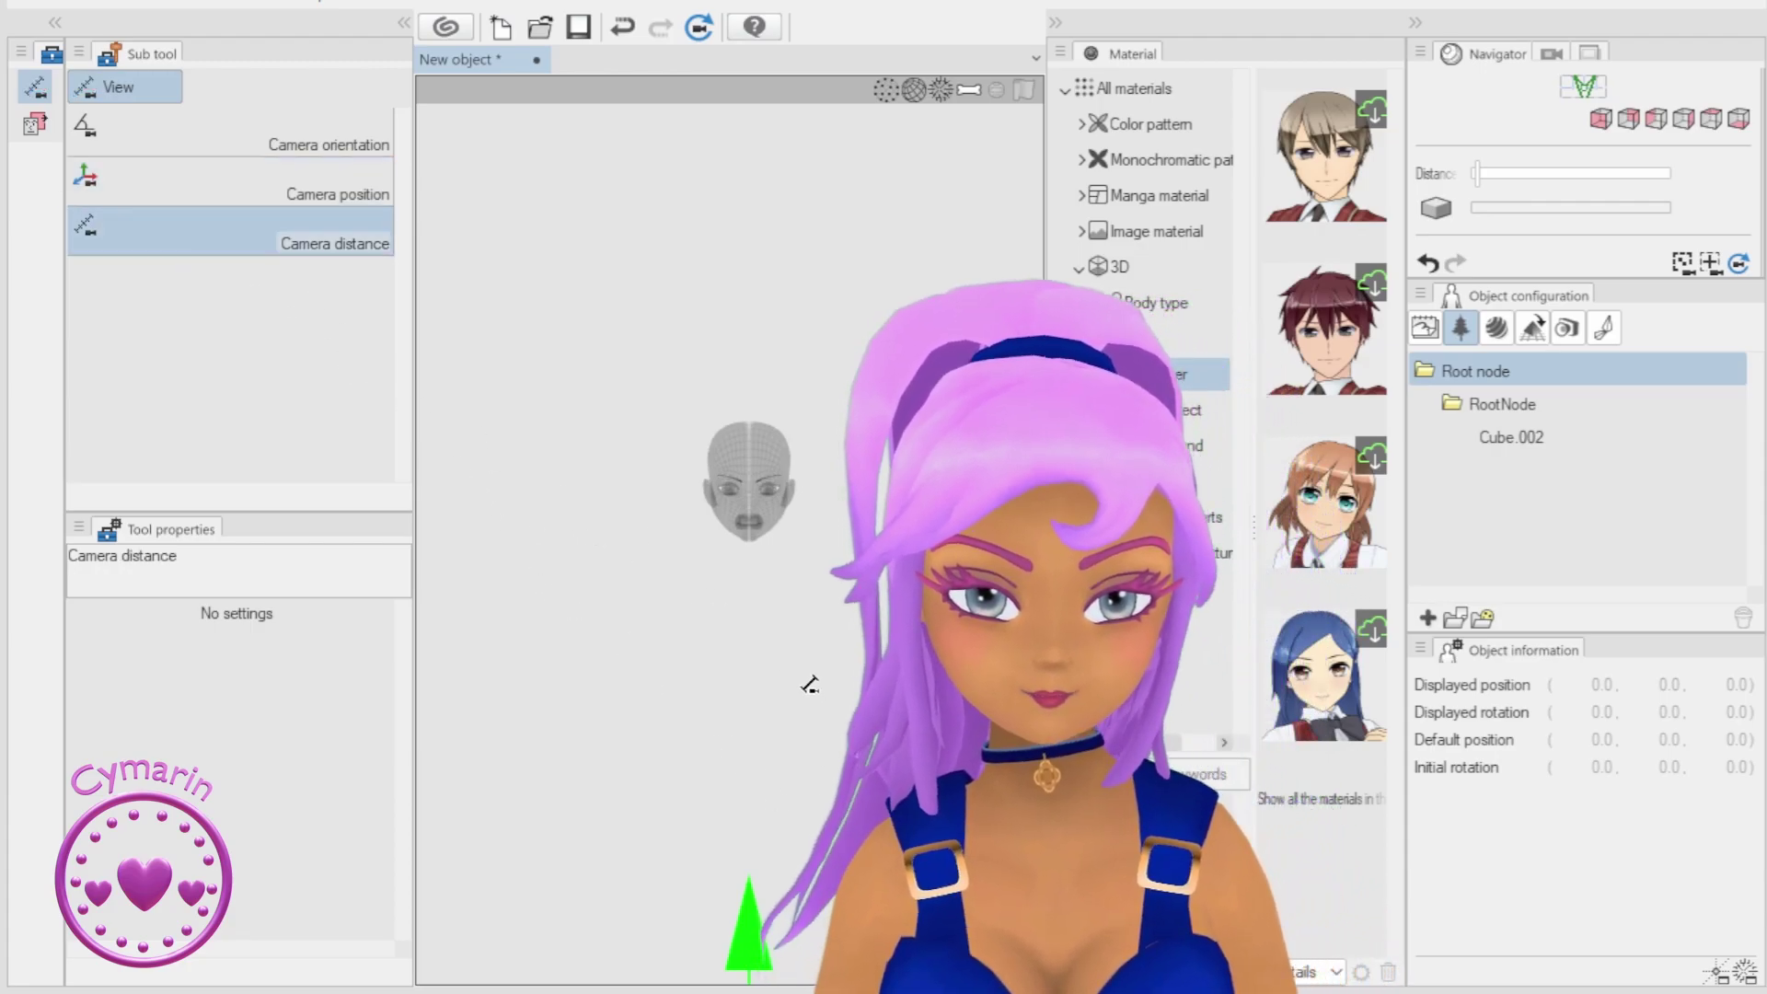
left_click_drag(801, 639, 783, 692)
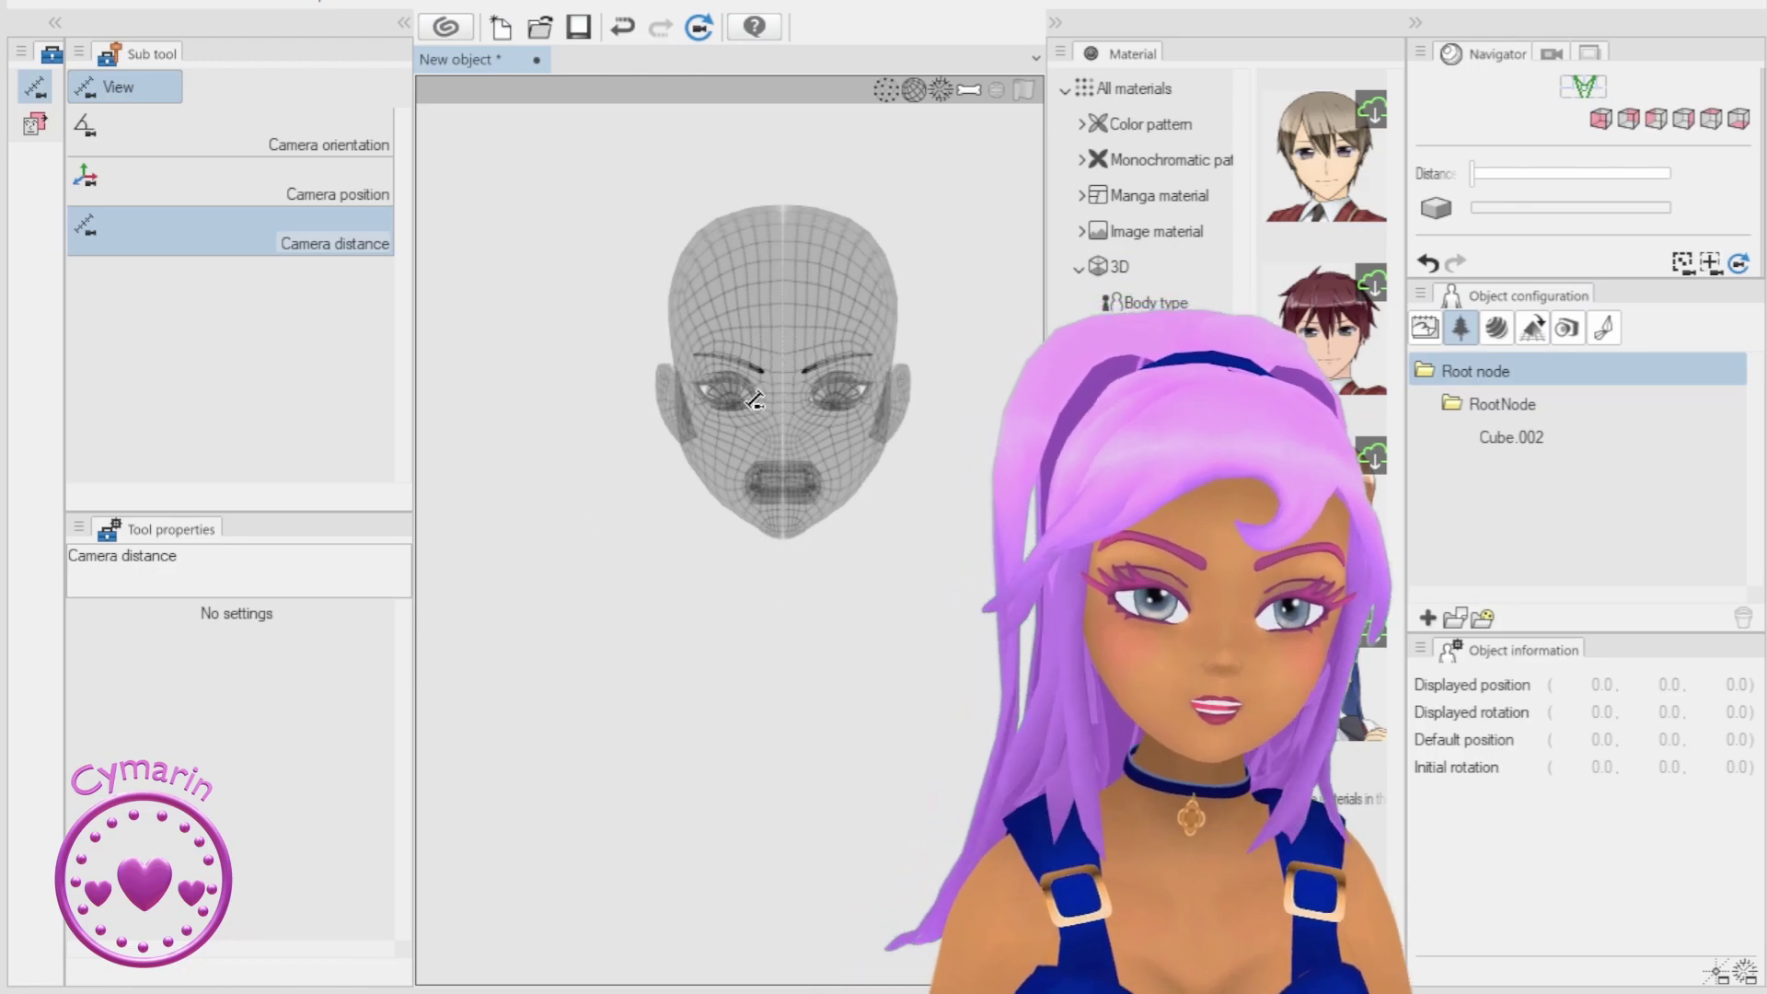
Step: Expand the object's default material and select the Mordrass head uv layout material inside it
left_click(1497, 329)
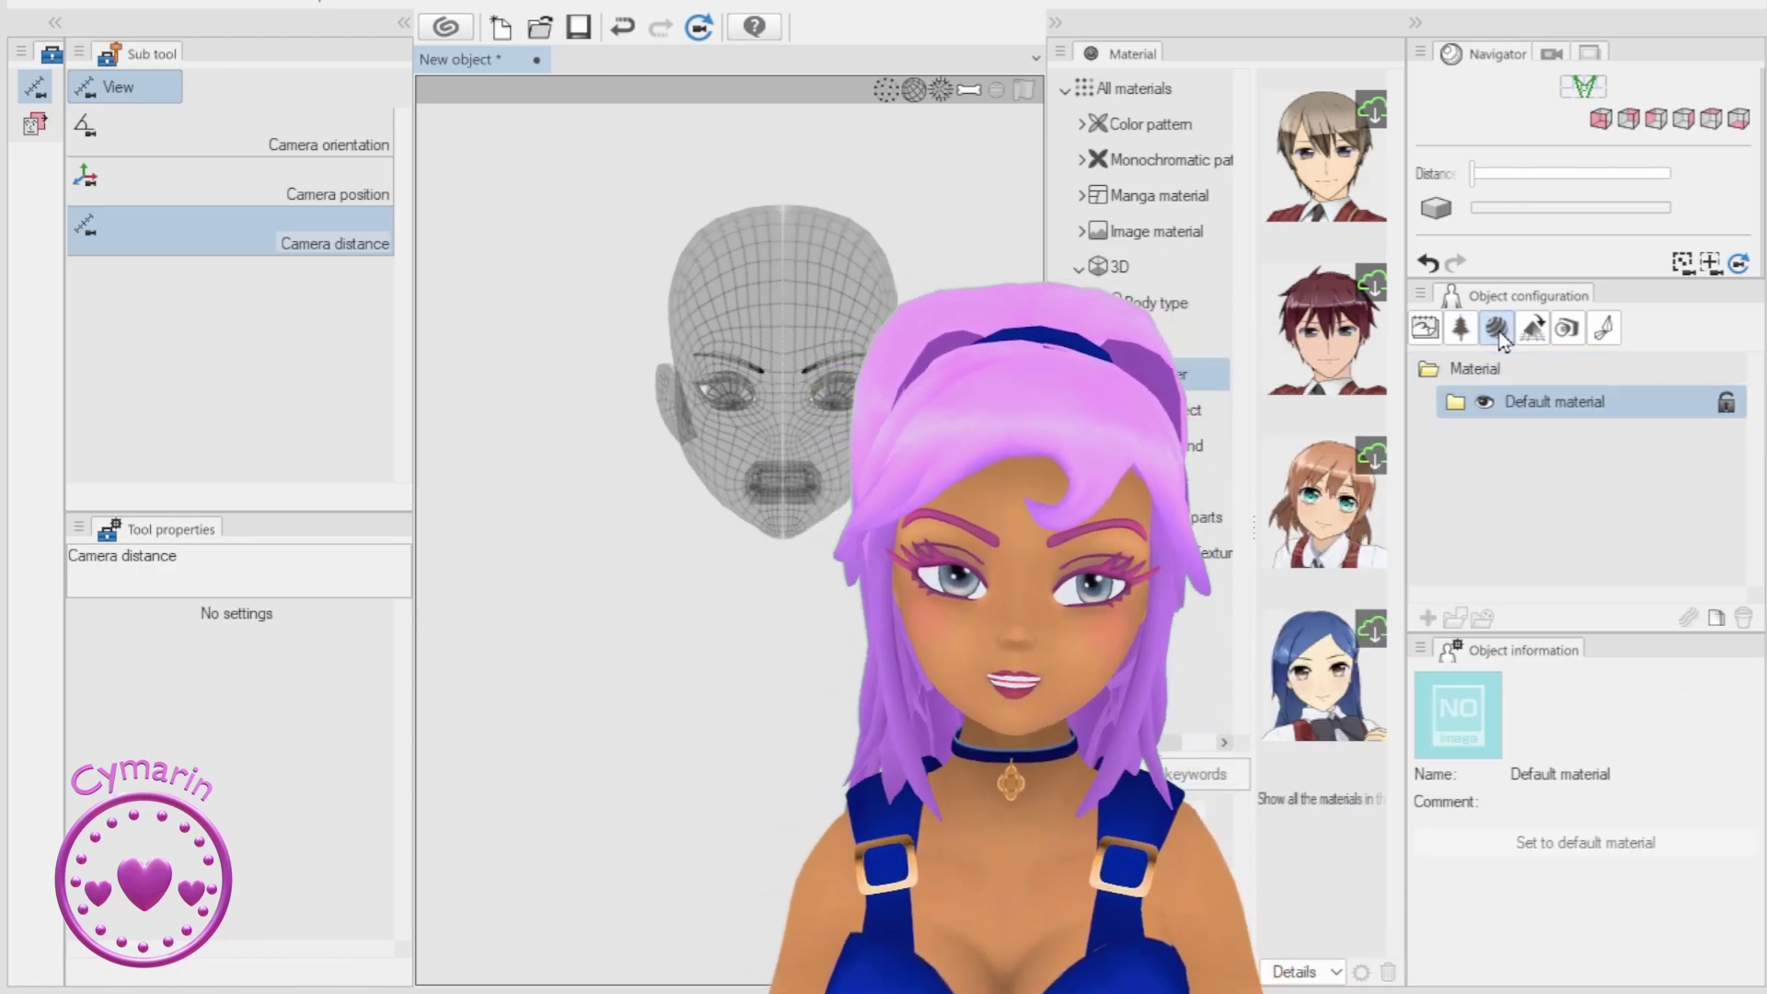
left_click(1463, 406)
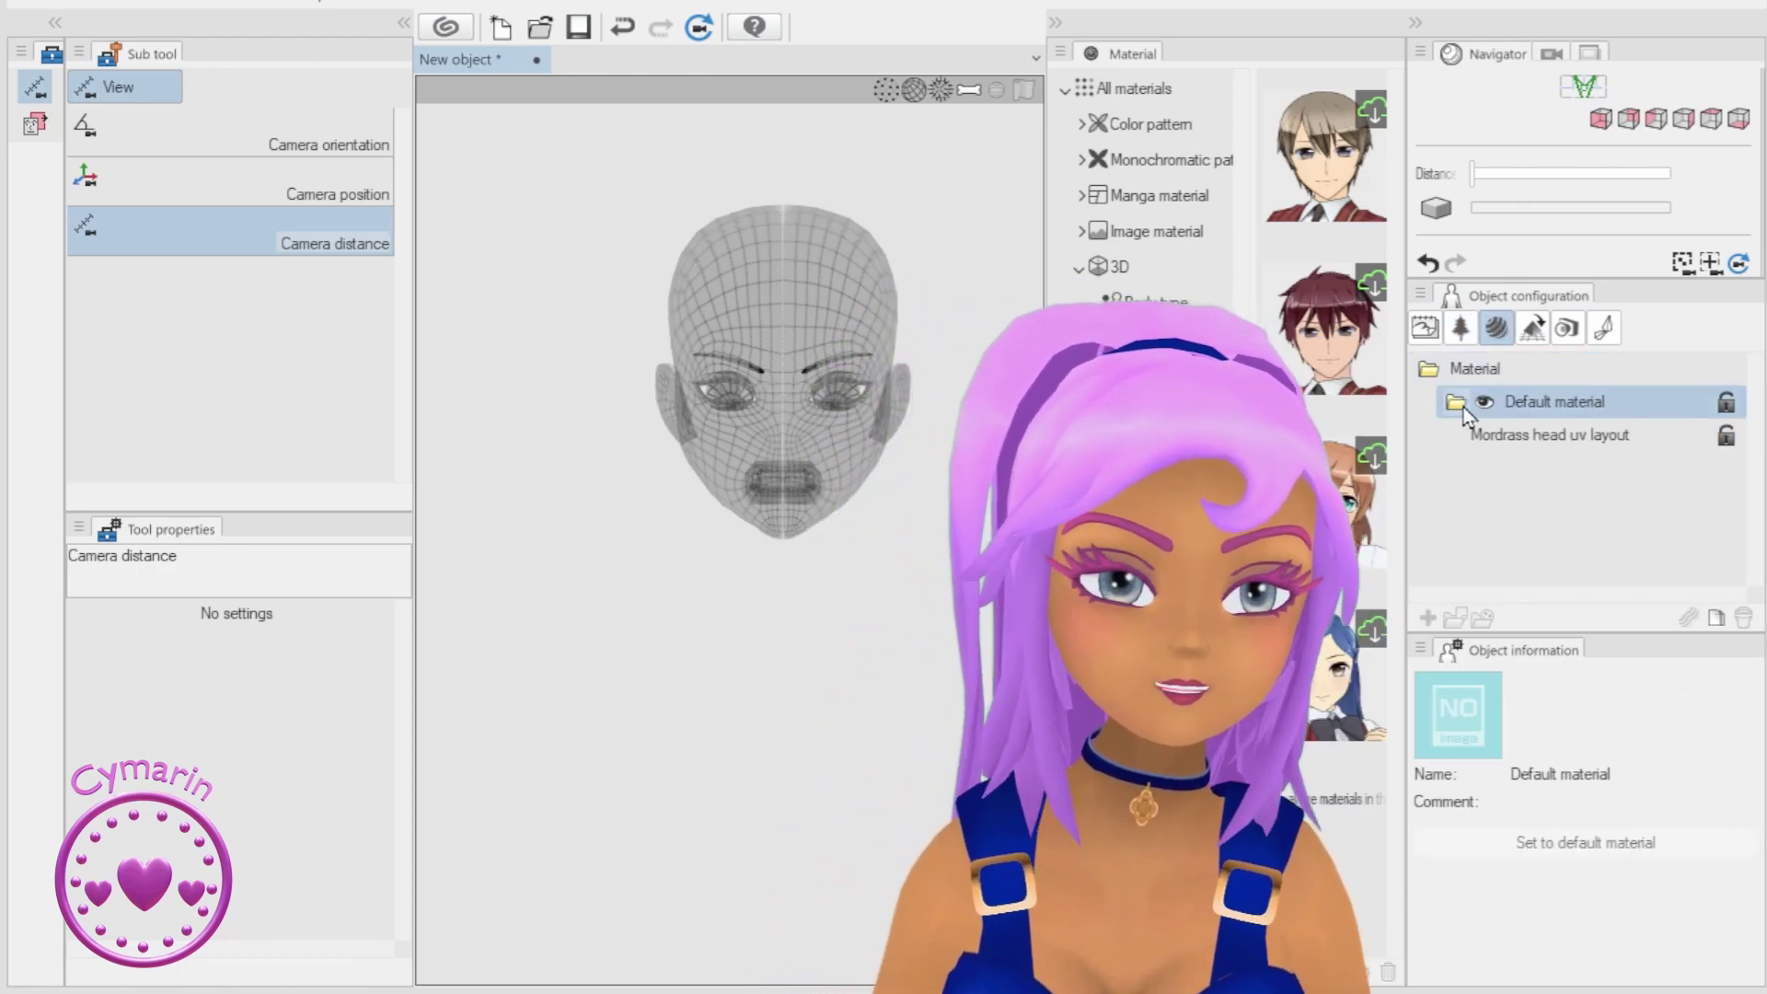
left_click(1566, 439)
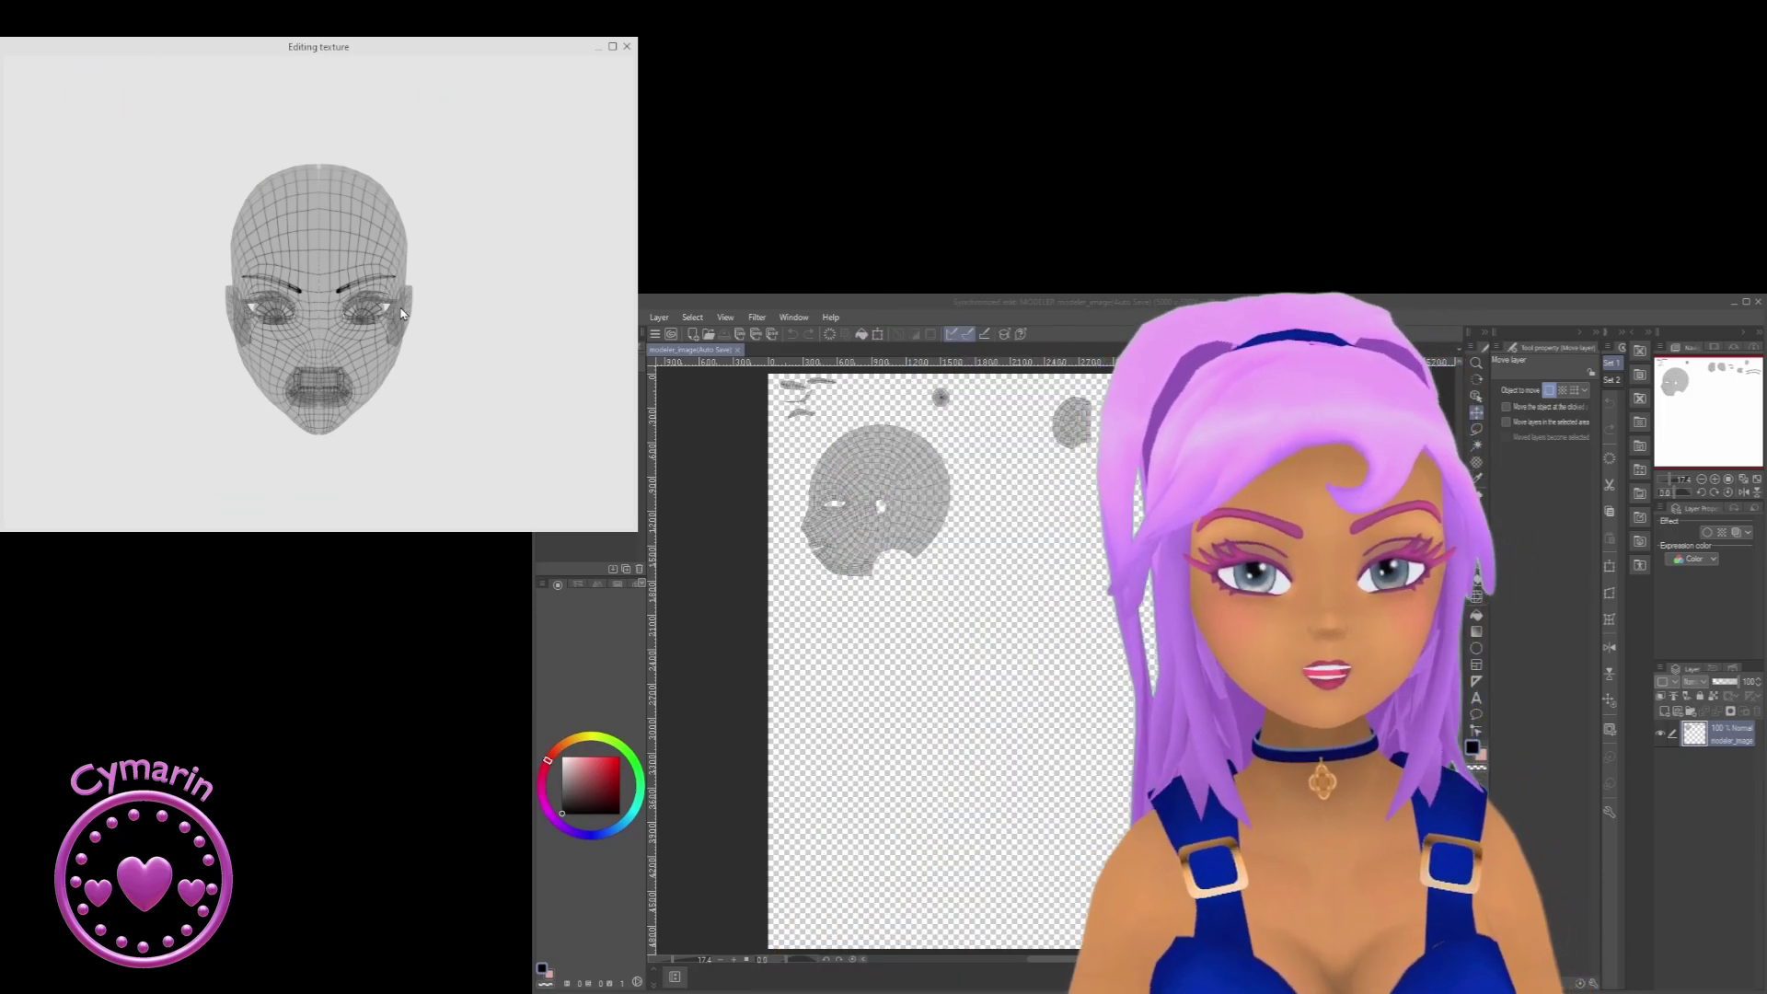
Step: Examine the wireframe-textured head from different angles and distances in the Editing texture preview
left_click_drag(264, 304, 443, 339)
scroll(266, 303, "up", 2)
scroll(266, 302, "down", 1)
scroll(266, 303, "up", 1)
scroll(266, 303, "down", 4)
scroll(266, 302, "up", 5)
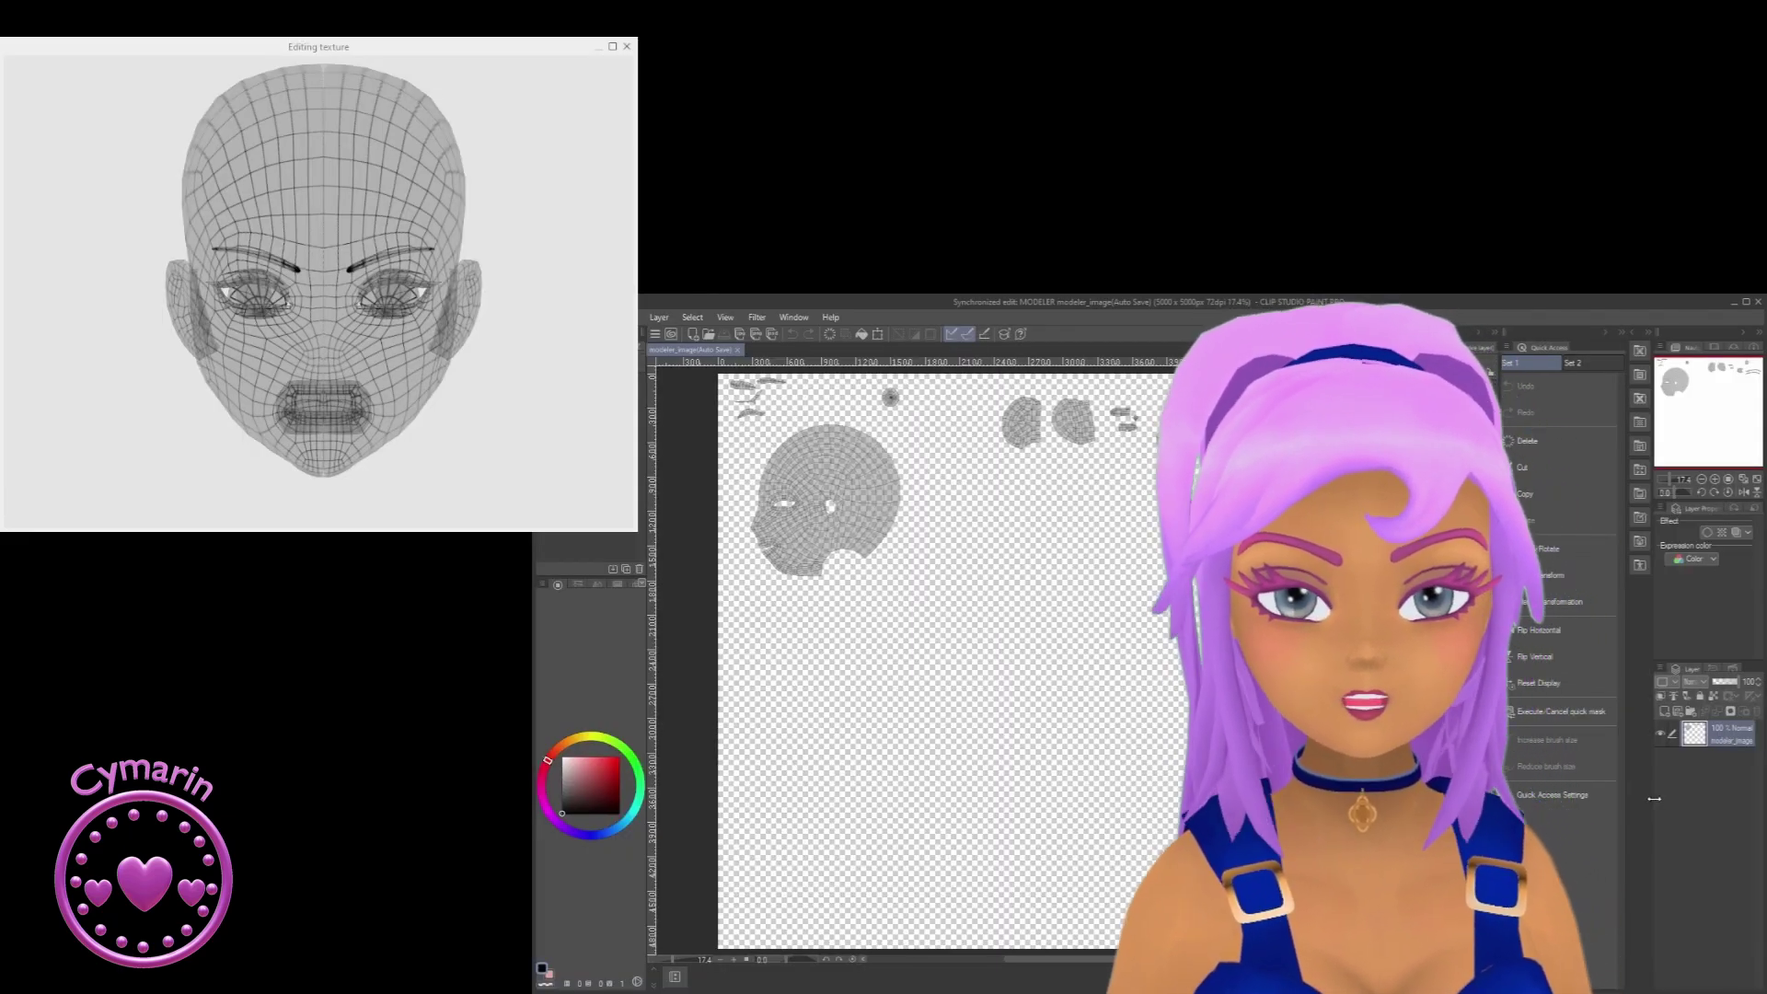
Step: Widen the palette dock in Clip Studio Paint and reduce the opacity of the modeler_image layer
left_click_drag(1654, 798, 1487, 799)
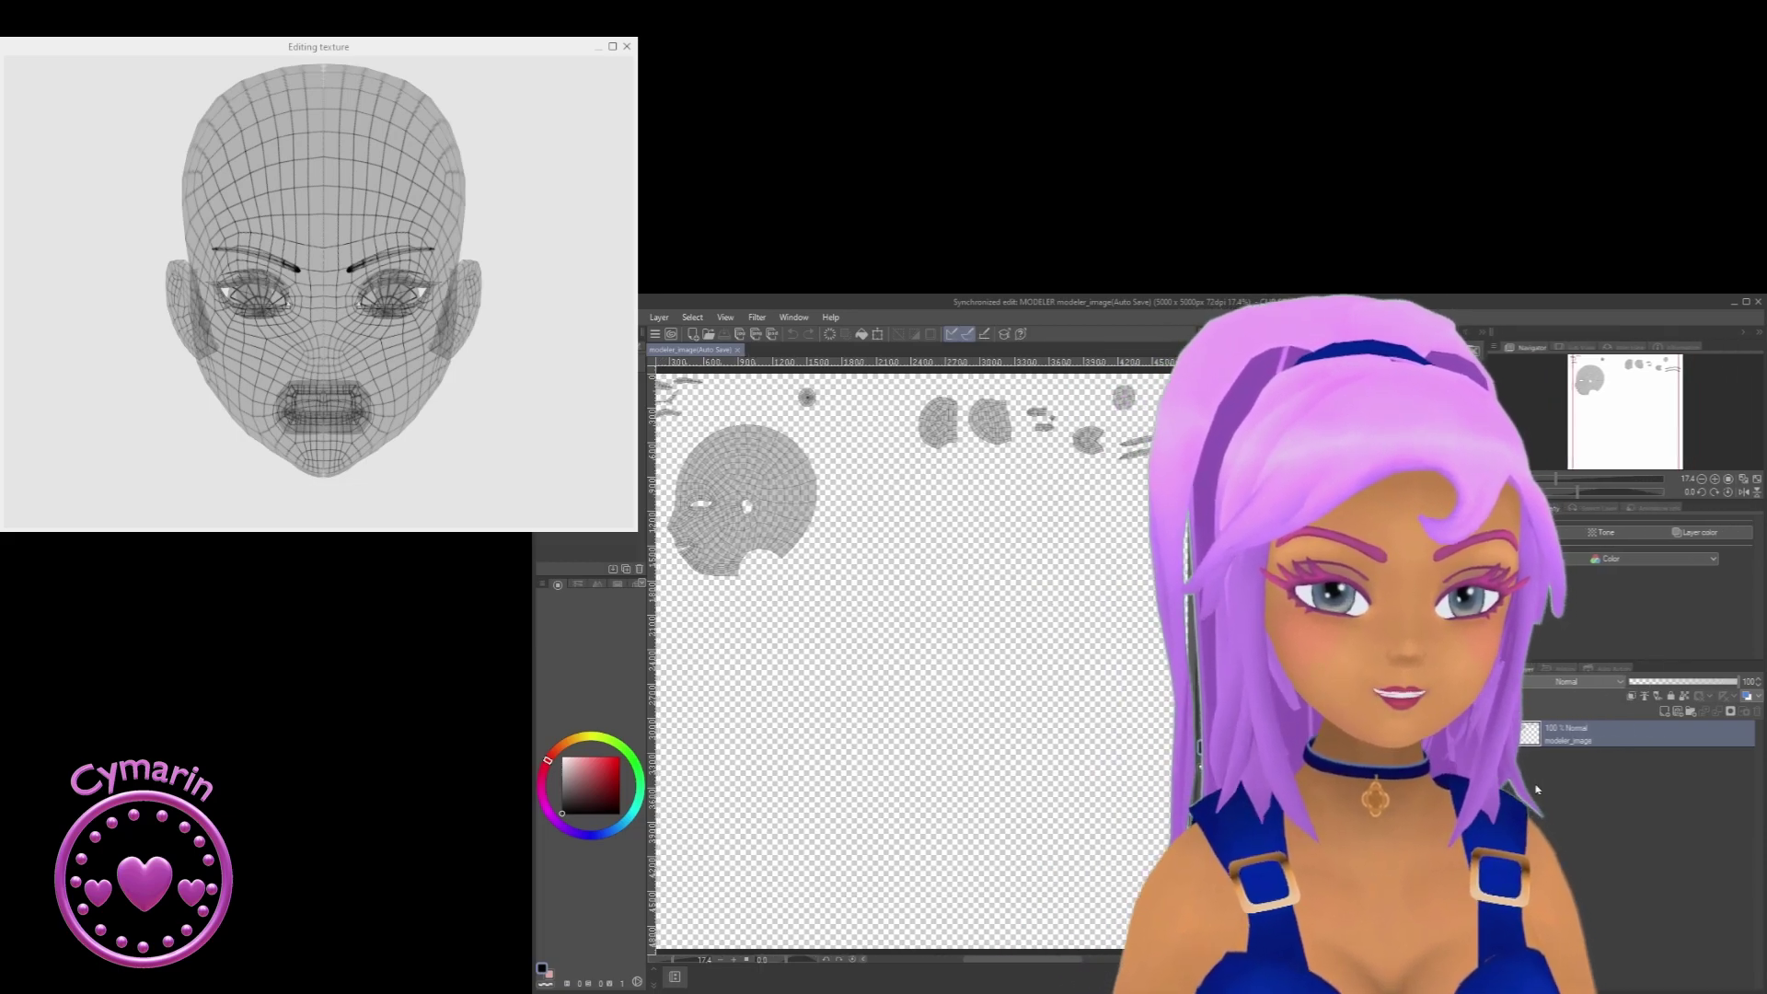
left_click(1690, 682)
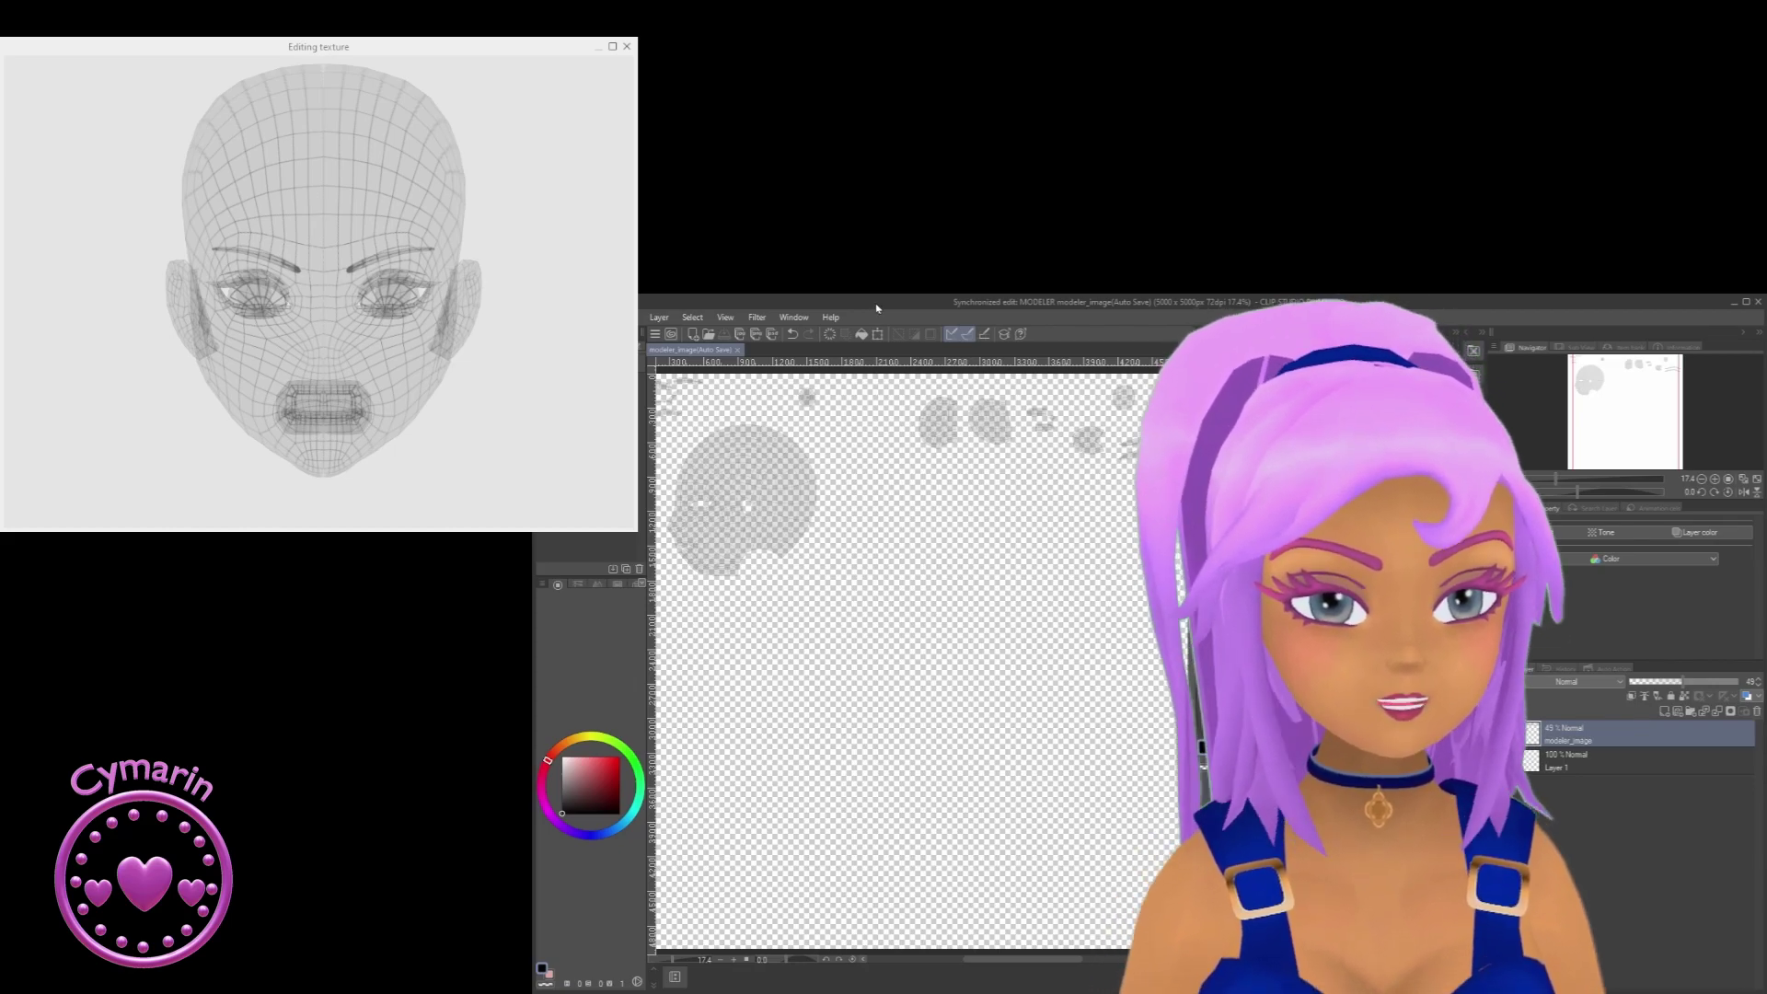
Step: Lock the modeler_image layer and make Layer 1 beneath it the active layer
left_click(1579, 767)
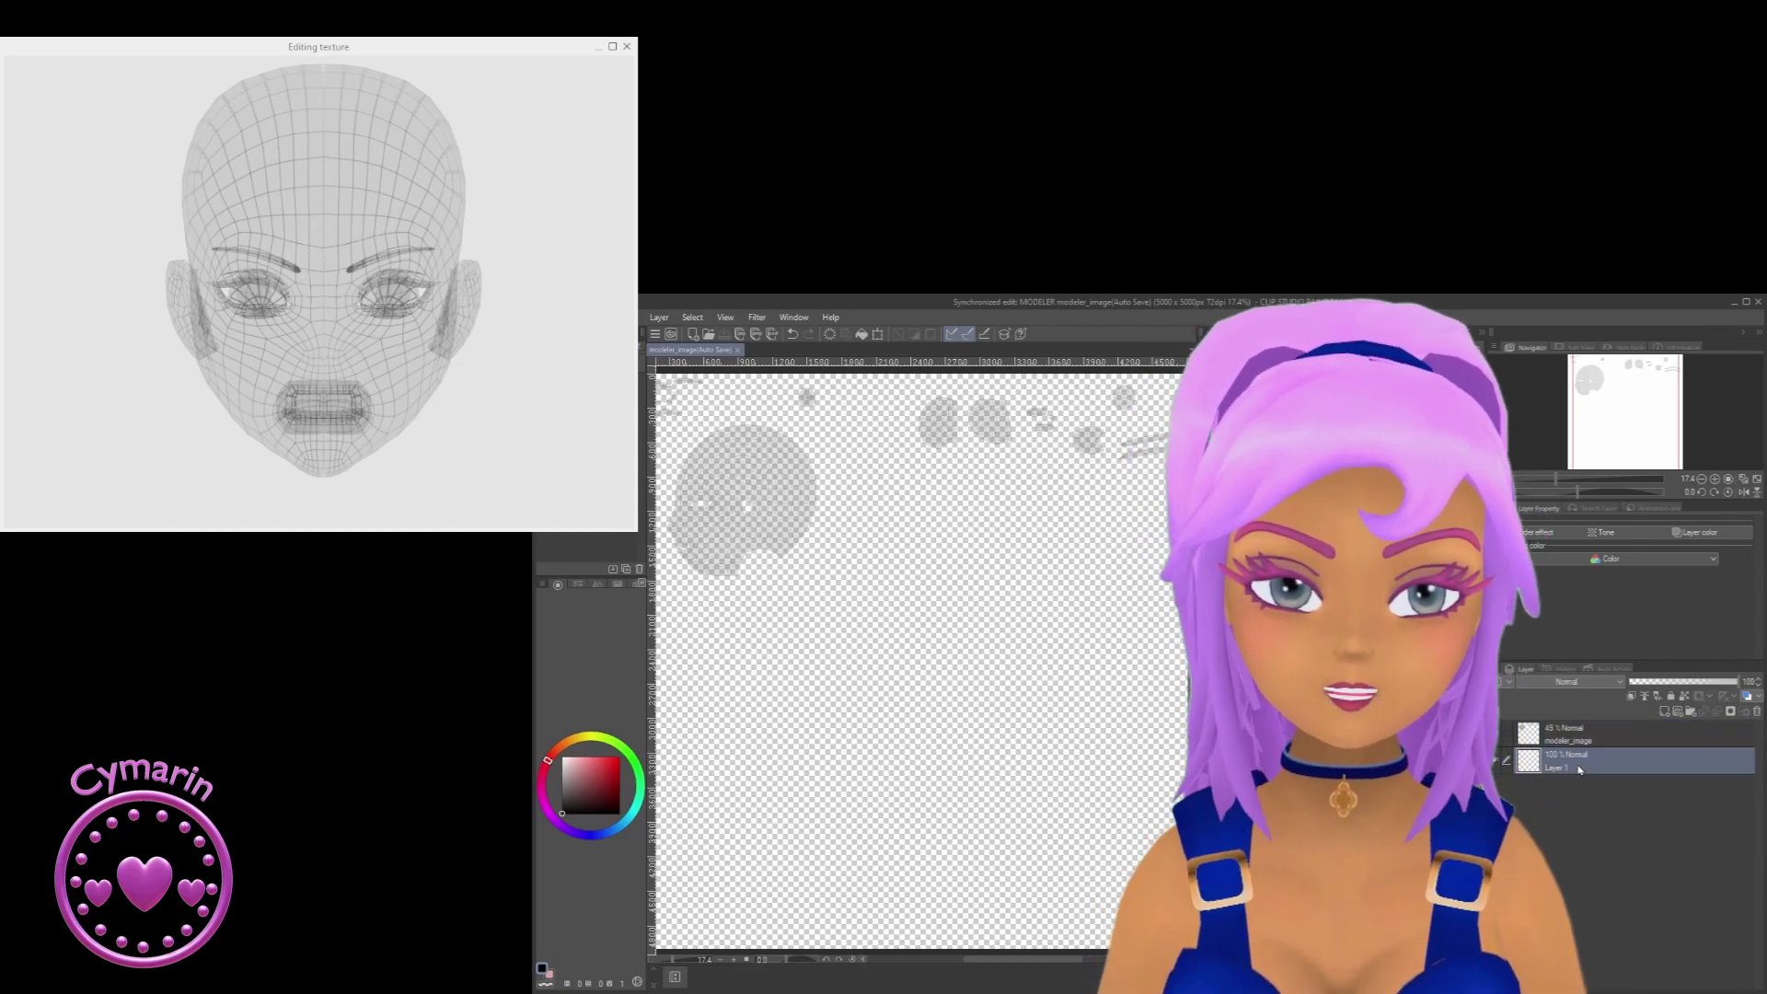
left_click(1609, 732)
left_click(1670, 696)
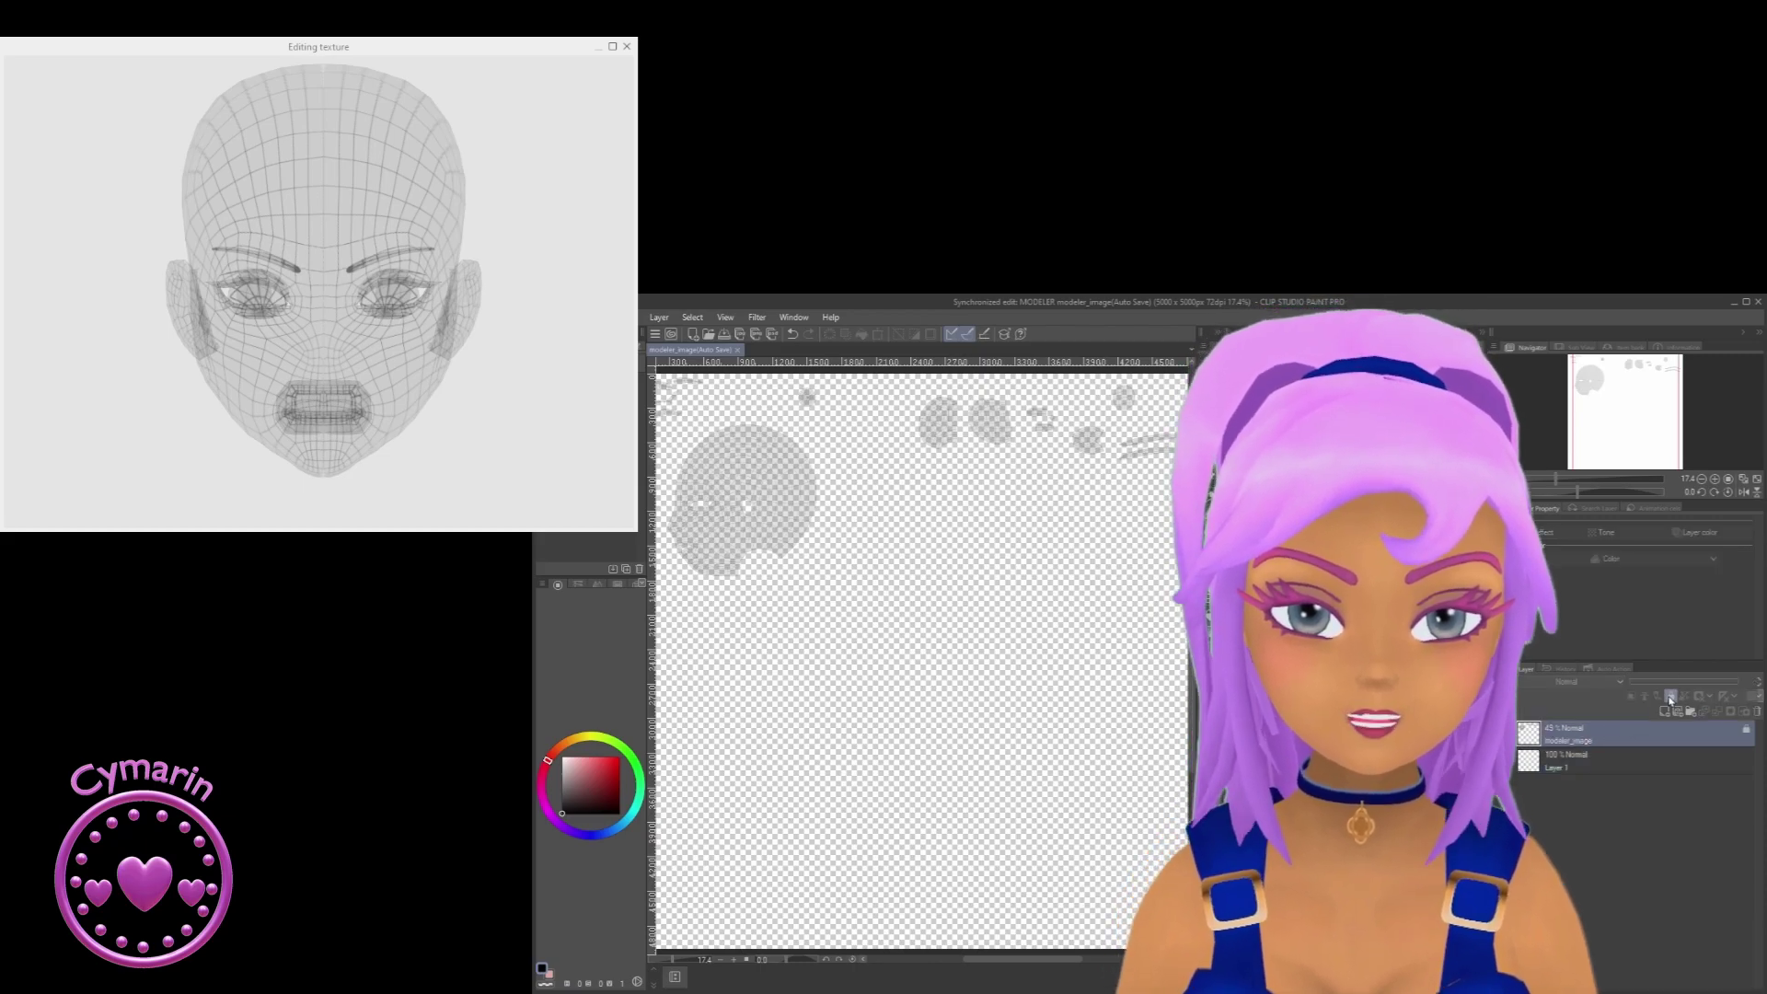
left_click(1579, 761)
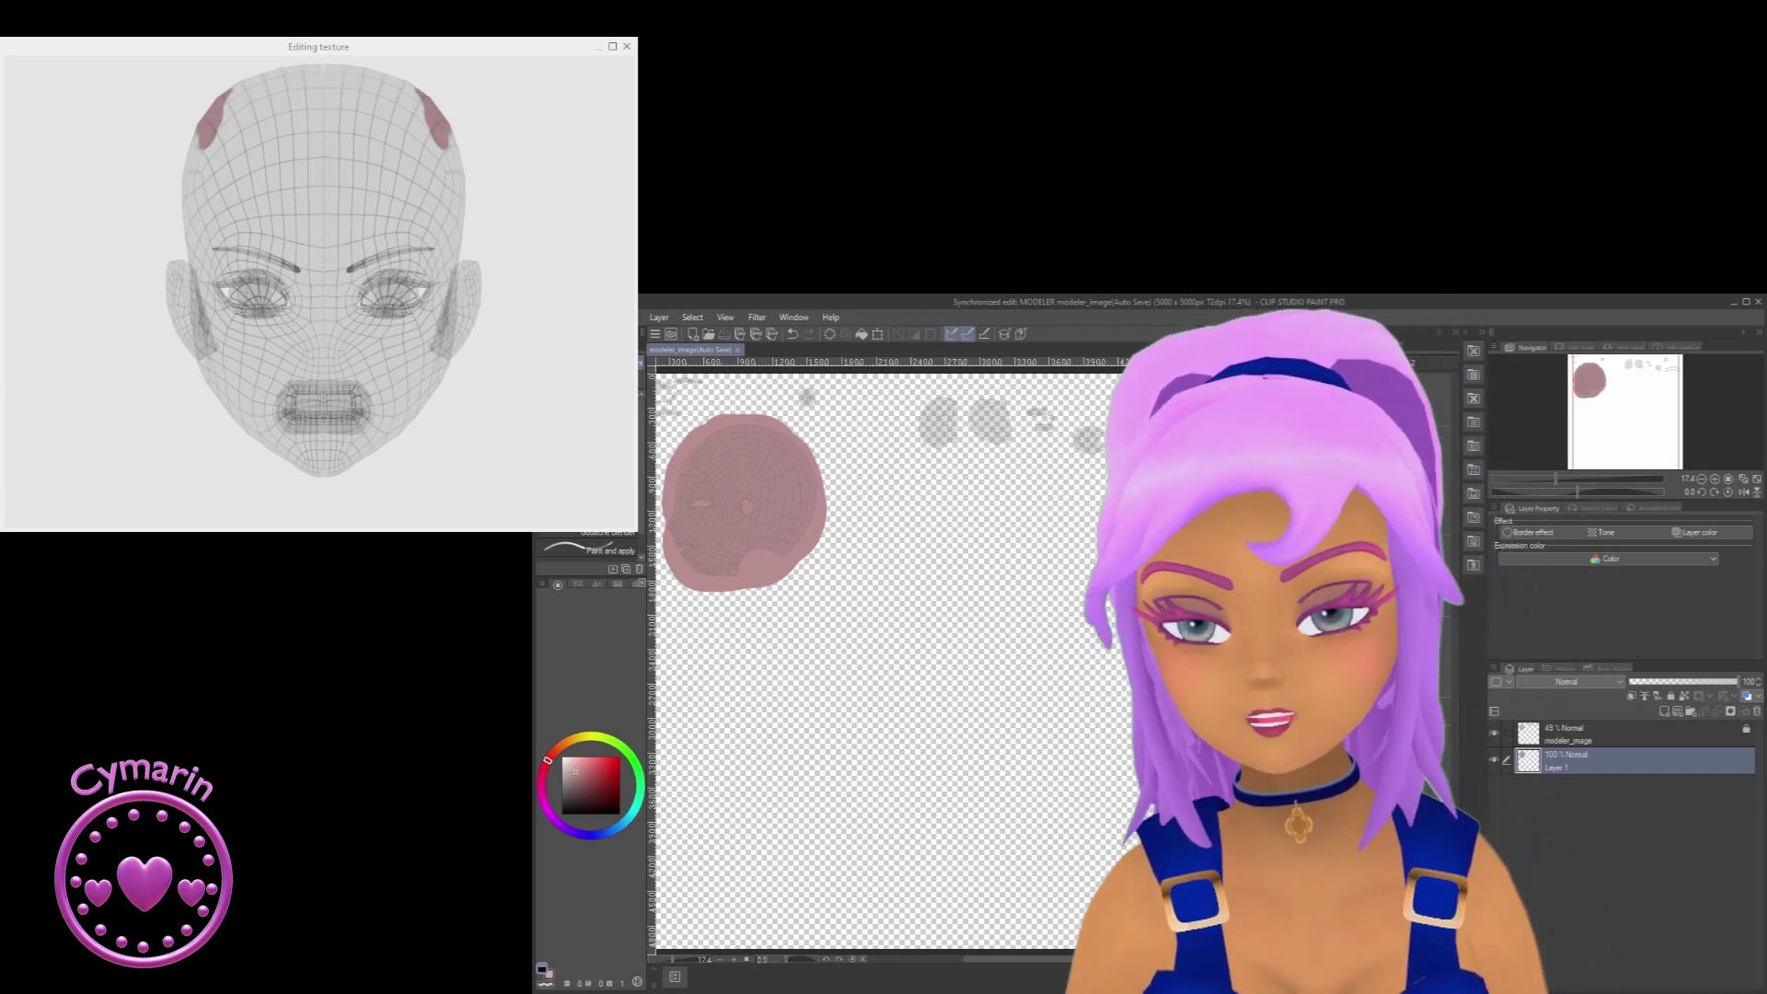
Step: Update the 3D texture preview with the painted skin color and hide the modeler_image wireframe layer to inspect the head
key("alt+Tab")
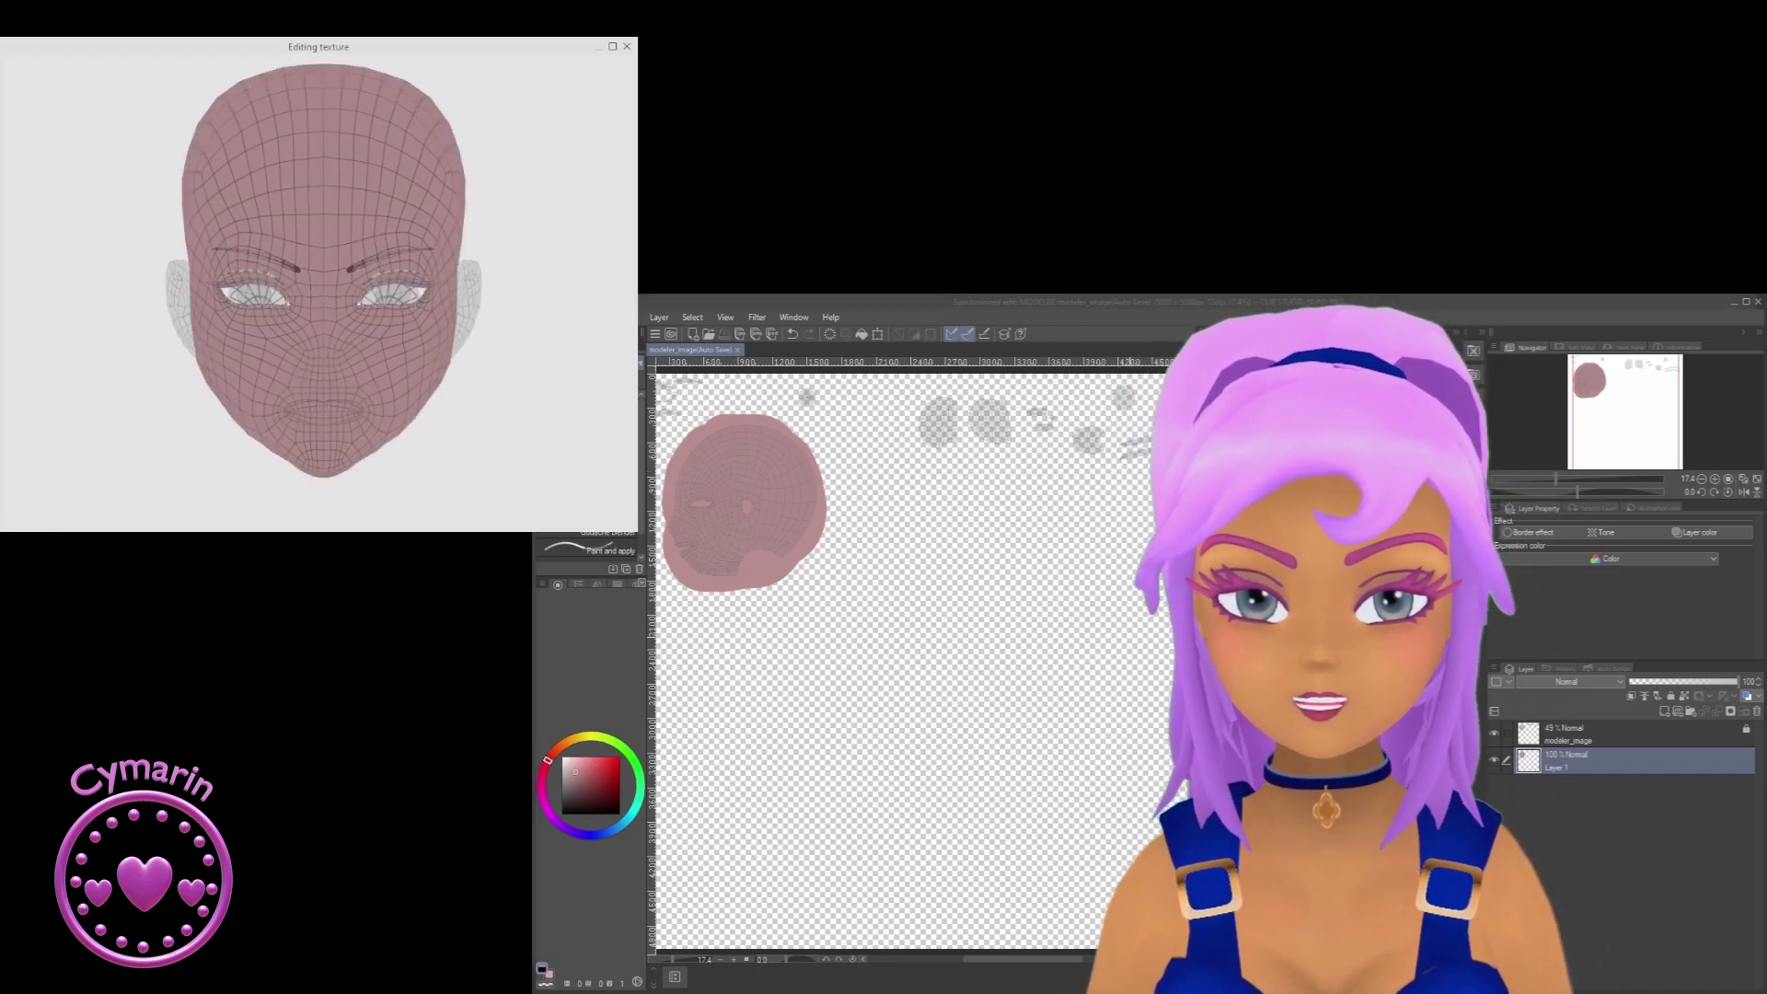
key("alt+Tab")
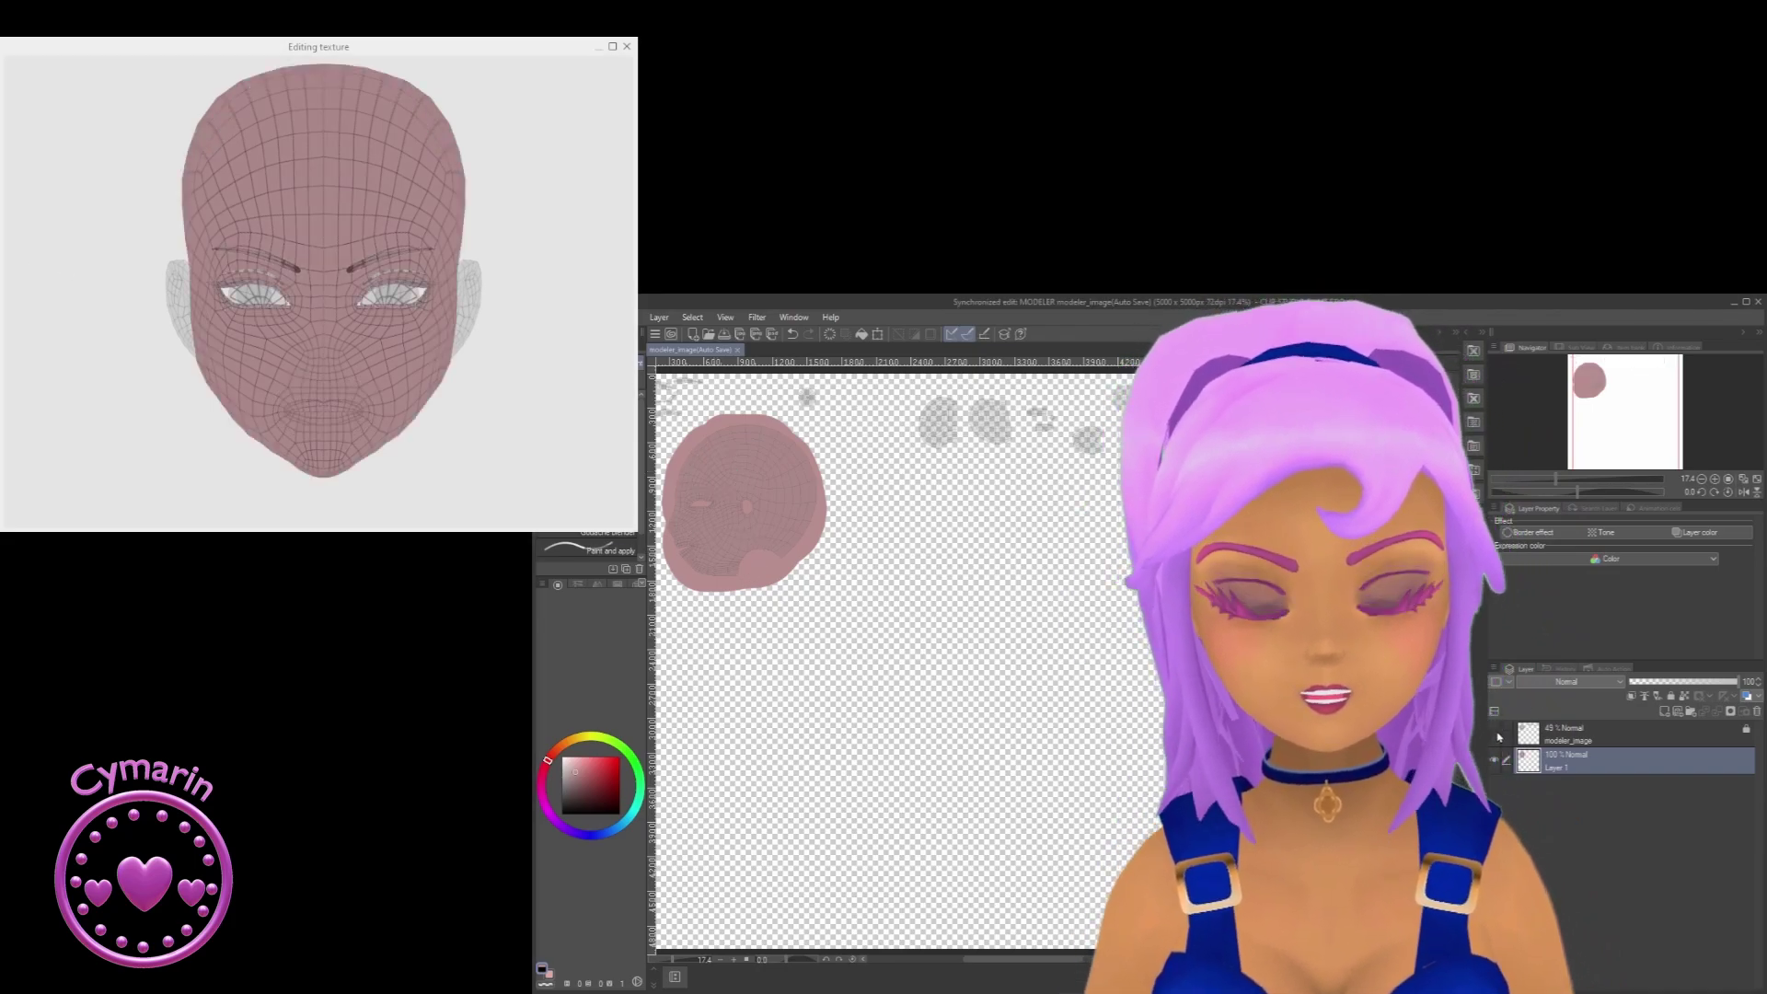
left_click(1495, 733)
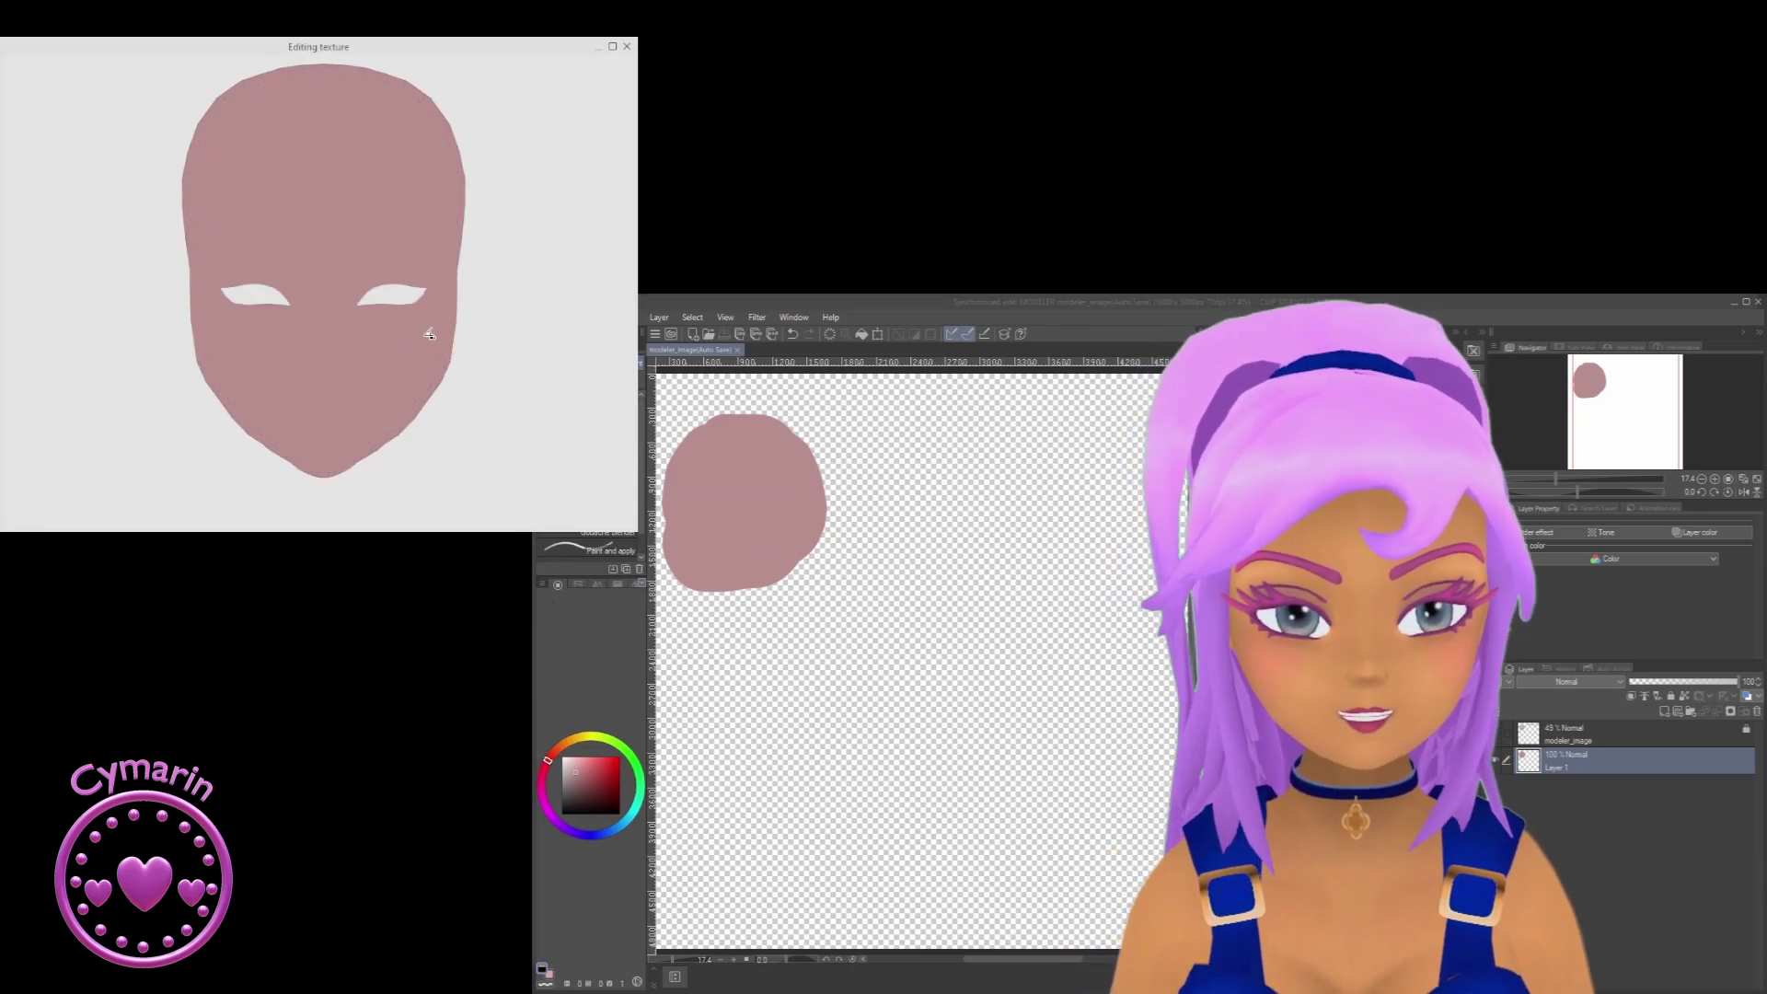
left_click_drag(430, 334, 430, 354)
left_click_drag(315, 373, 186, 335)
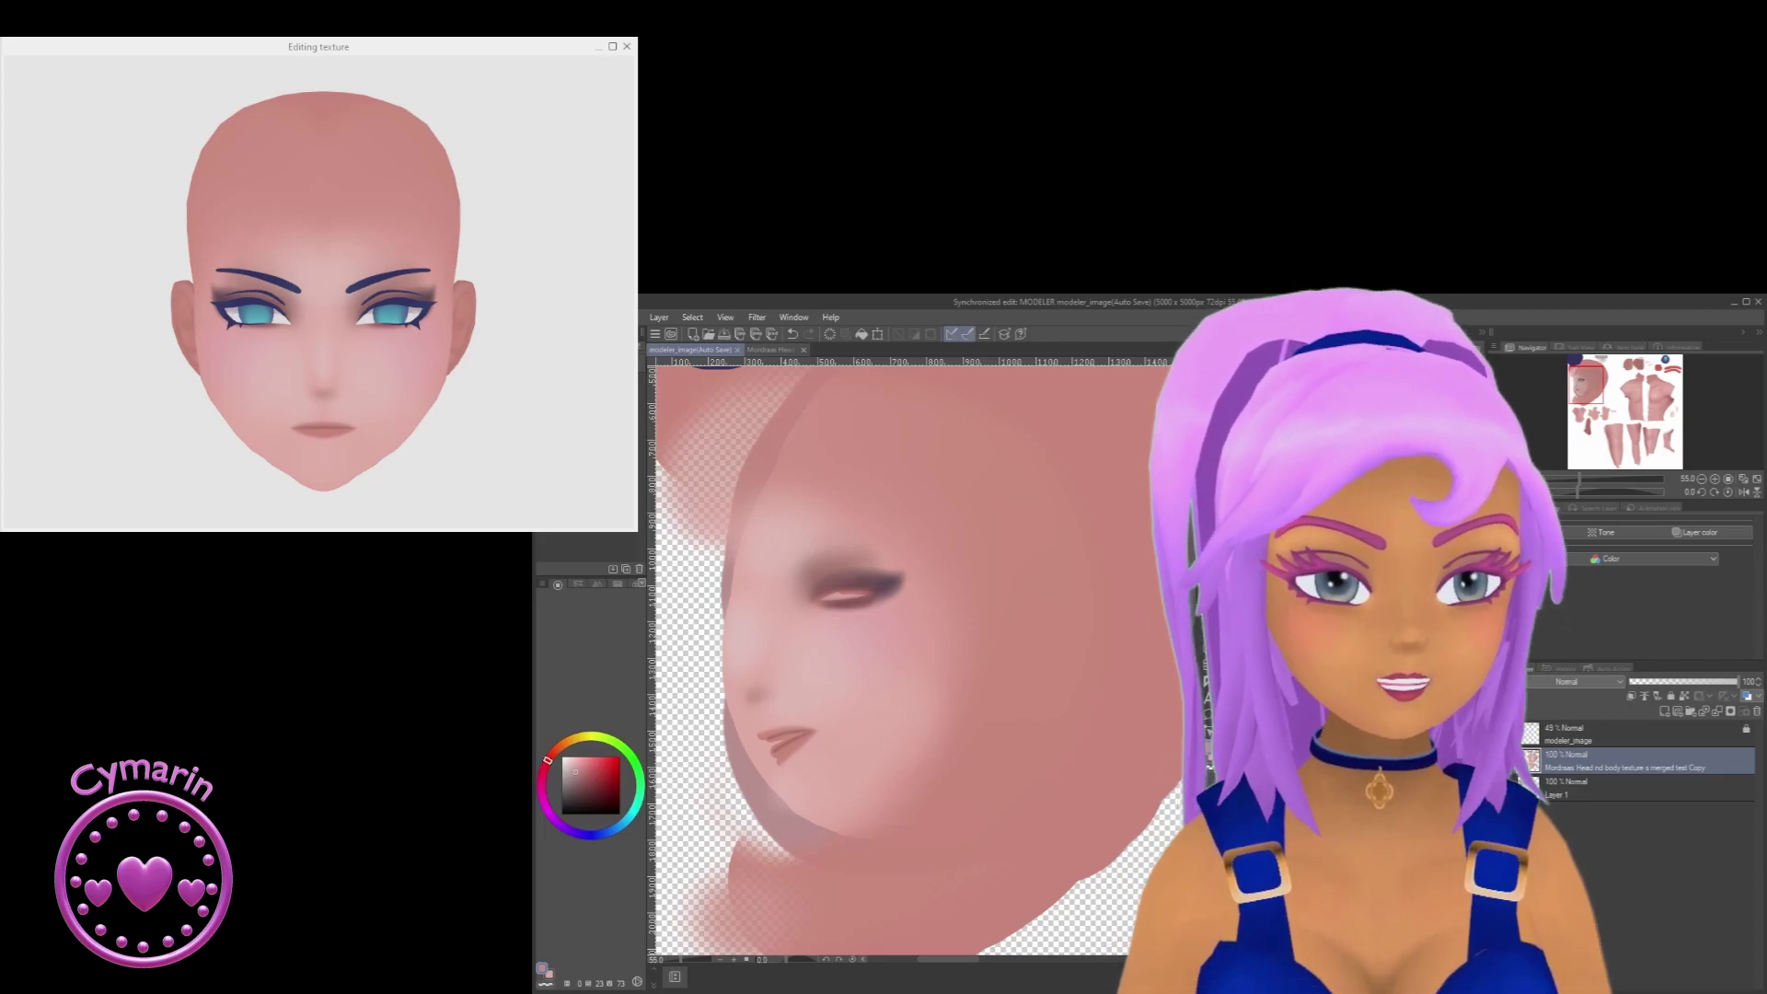
Step: Show the modeler_image wireframe layer, update the 3D texture preview with it and add a new layer above the head texture
left_click(1497, 734)
key("ctrl+s")
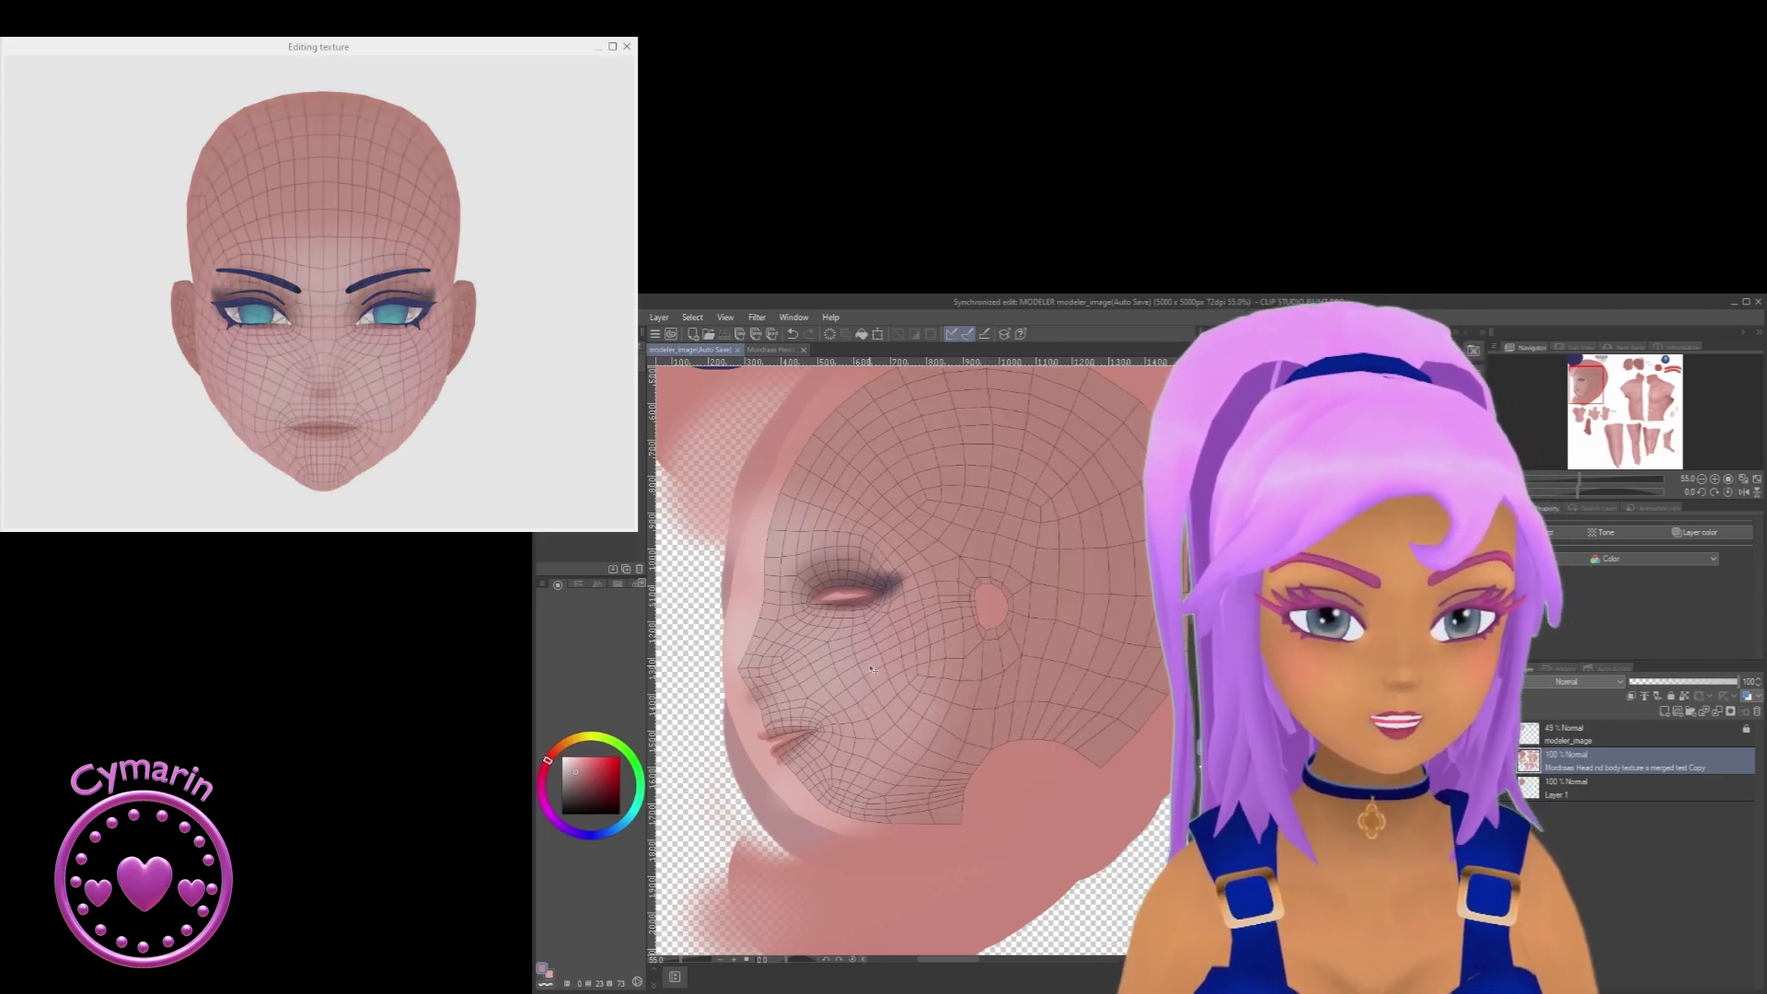
mouse_move(869, 657)
left_mouse_down()
mouse_move(891, 739)
mouse_move(664, 724)
mouse_move(878, 693)
mouse_move(863, 631)
left_mouse_up()
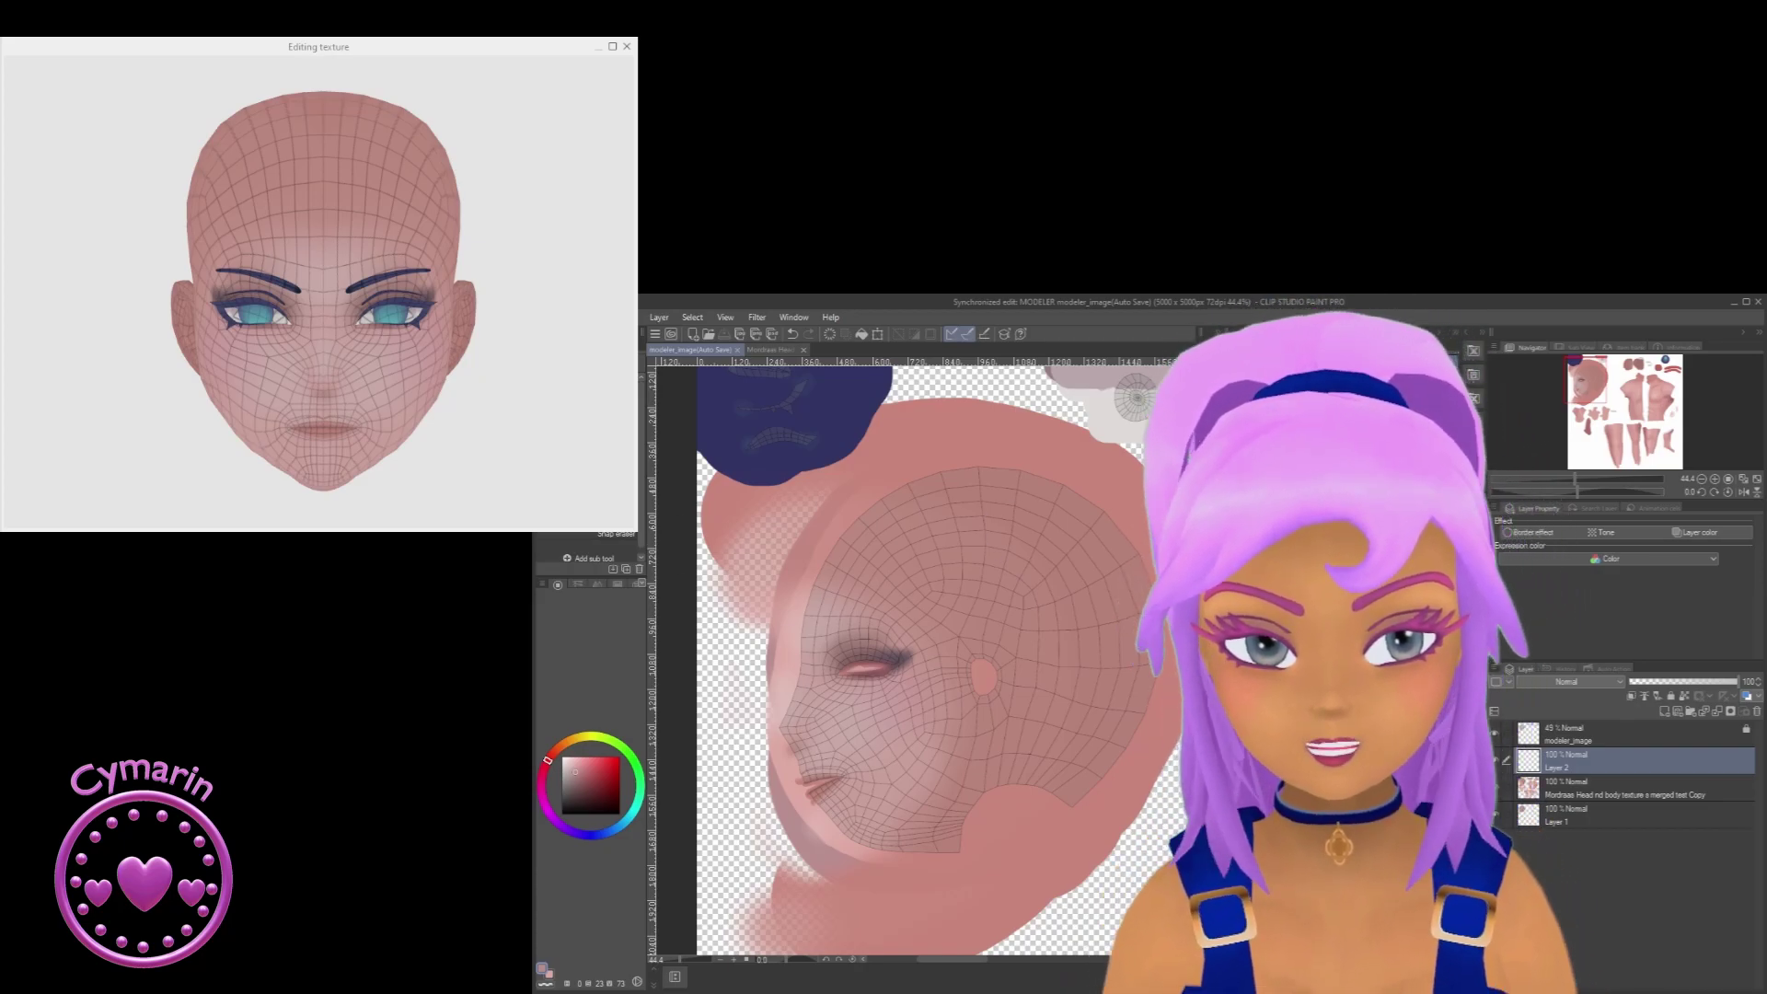
Step: Hide the modeler_image wireframe layer and inspect the painted skin around the eye and cheek in the 3D texture preview
left_click(404, 371)
left_click(1494, 733)
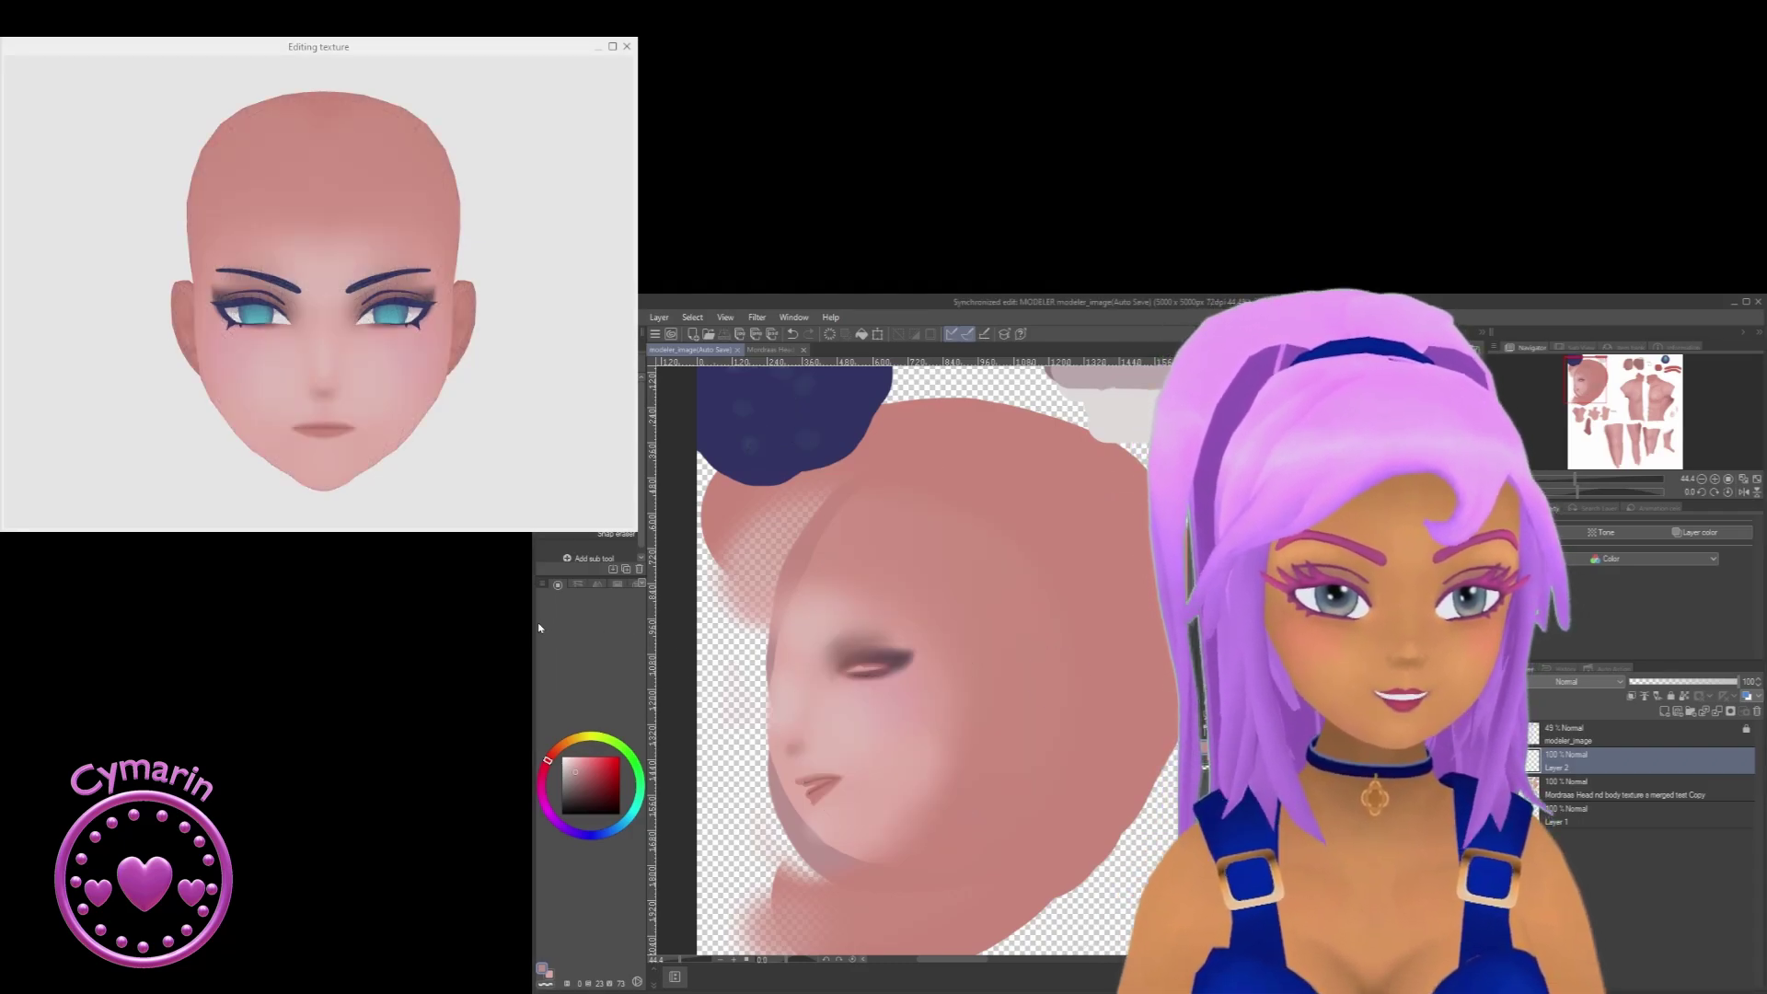
left_click(129, 411)
left_click_drag(345, 344, 349, 383)
left_click_drag(418, 302, 519, 280)
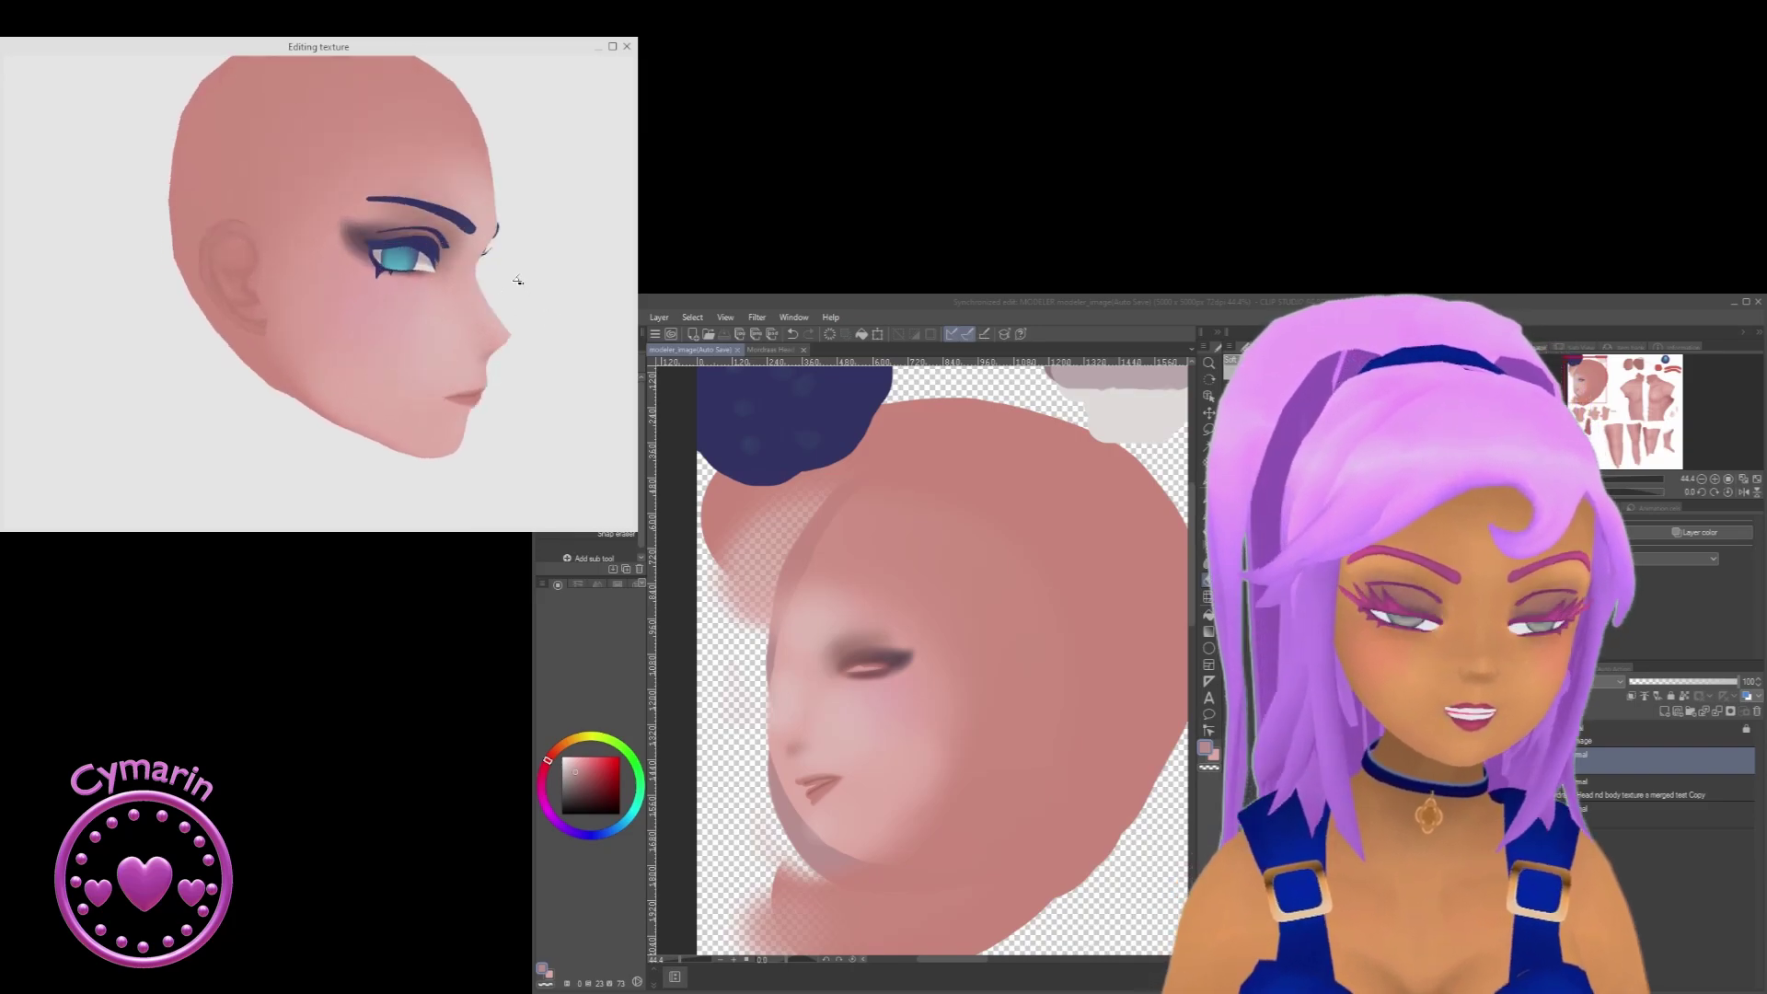
scroll(512, 276, "up", 5)
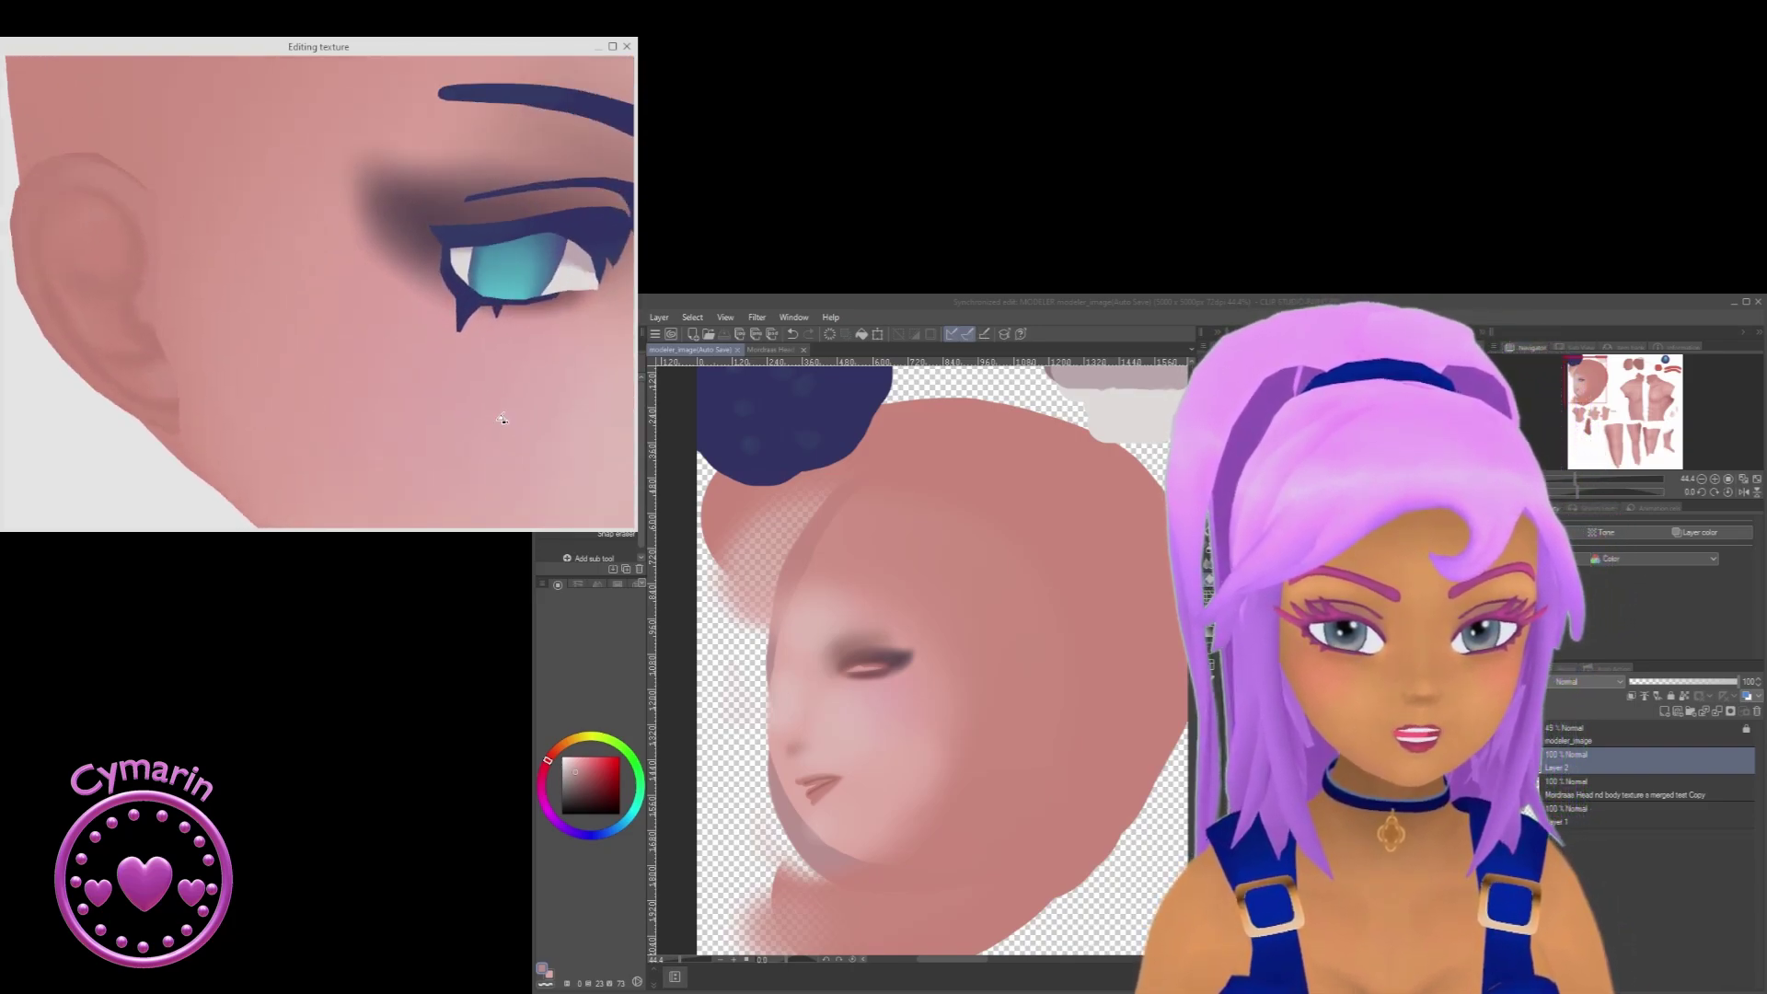
left_click_drag(503, 419, 267, 348)
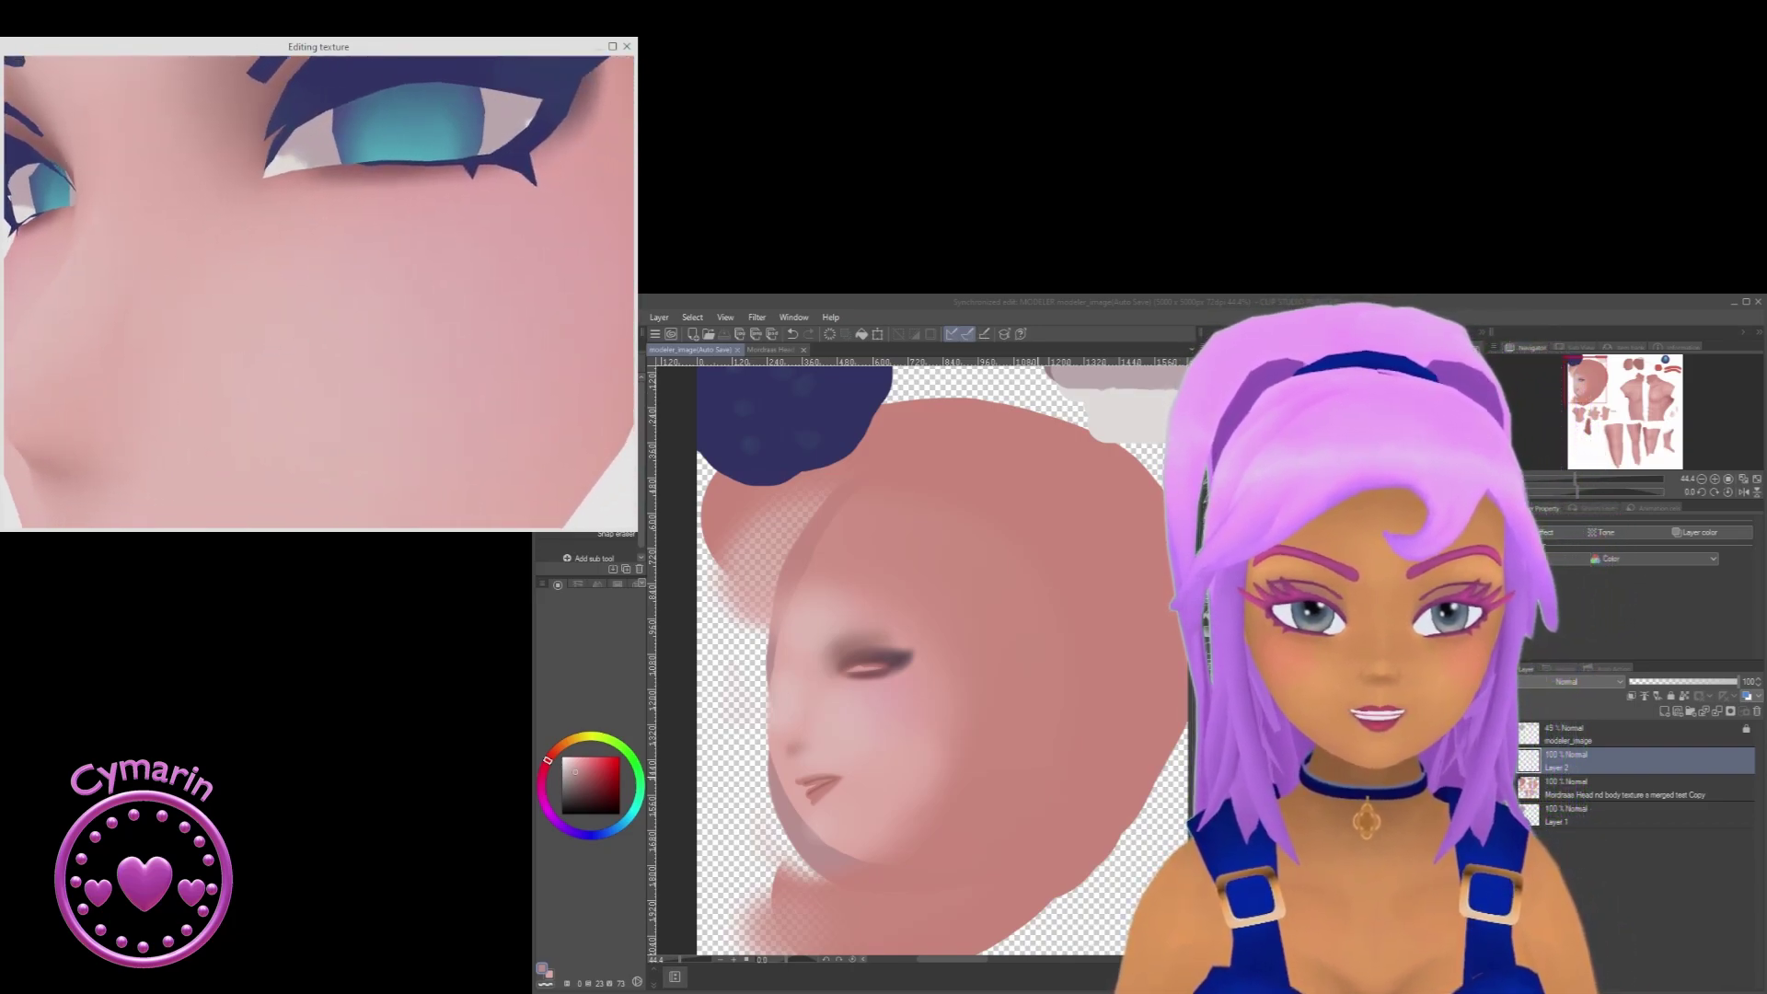
scroll(1074, 712, "down", 4)
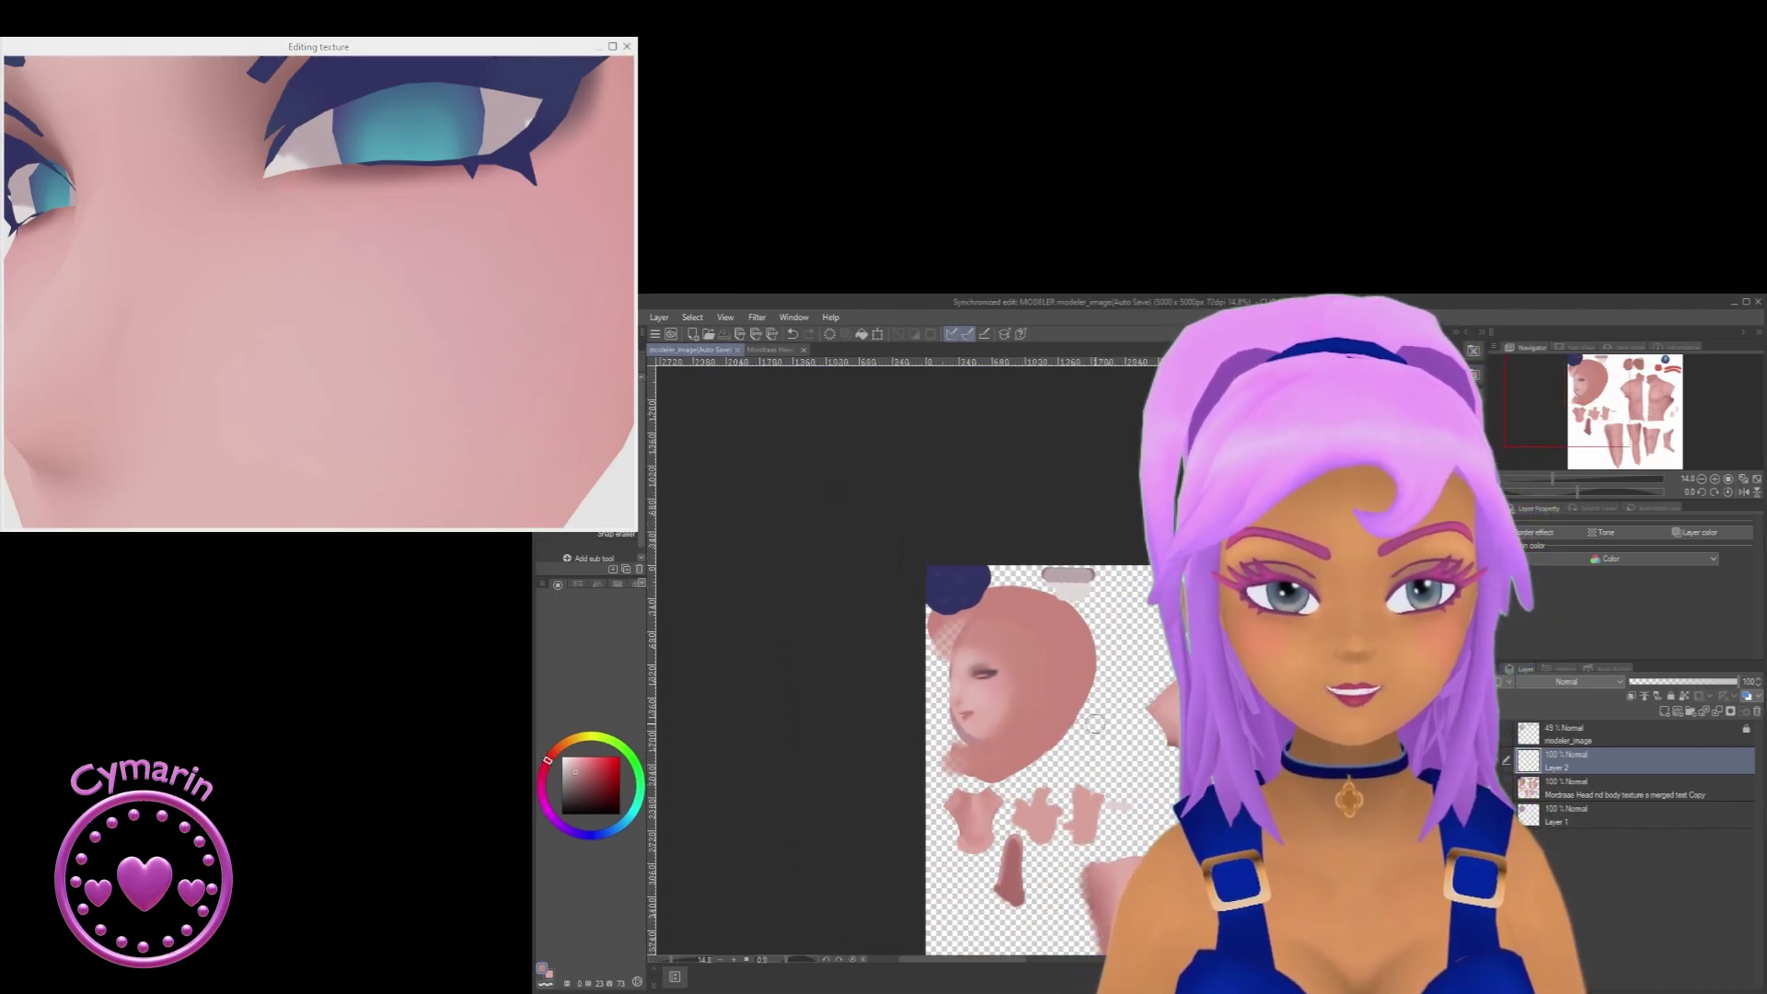
scroll(1094, 717, "up", 3)
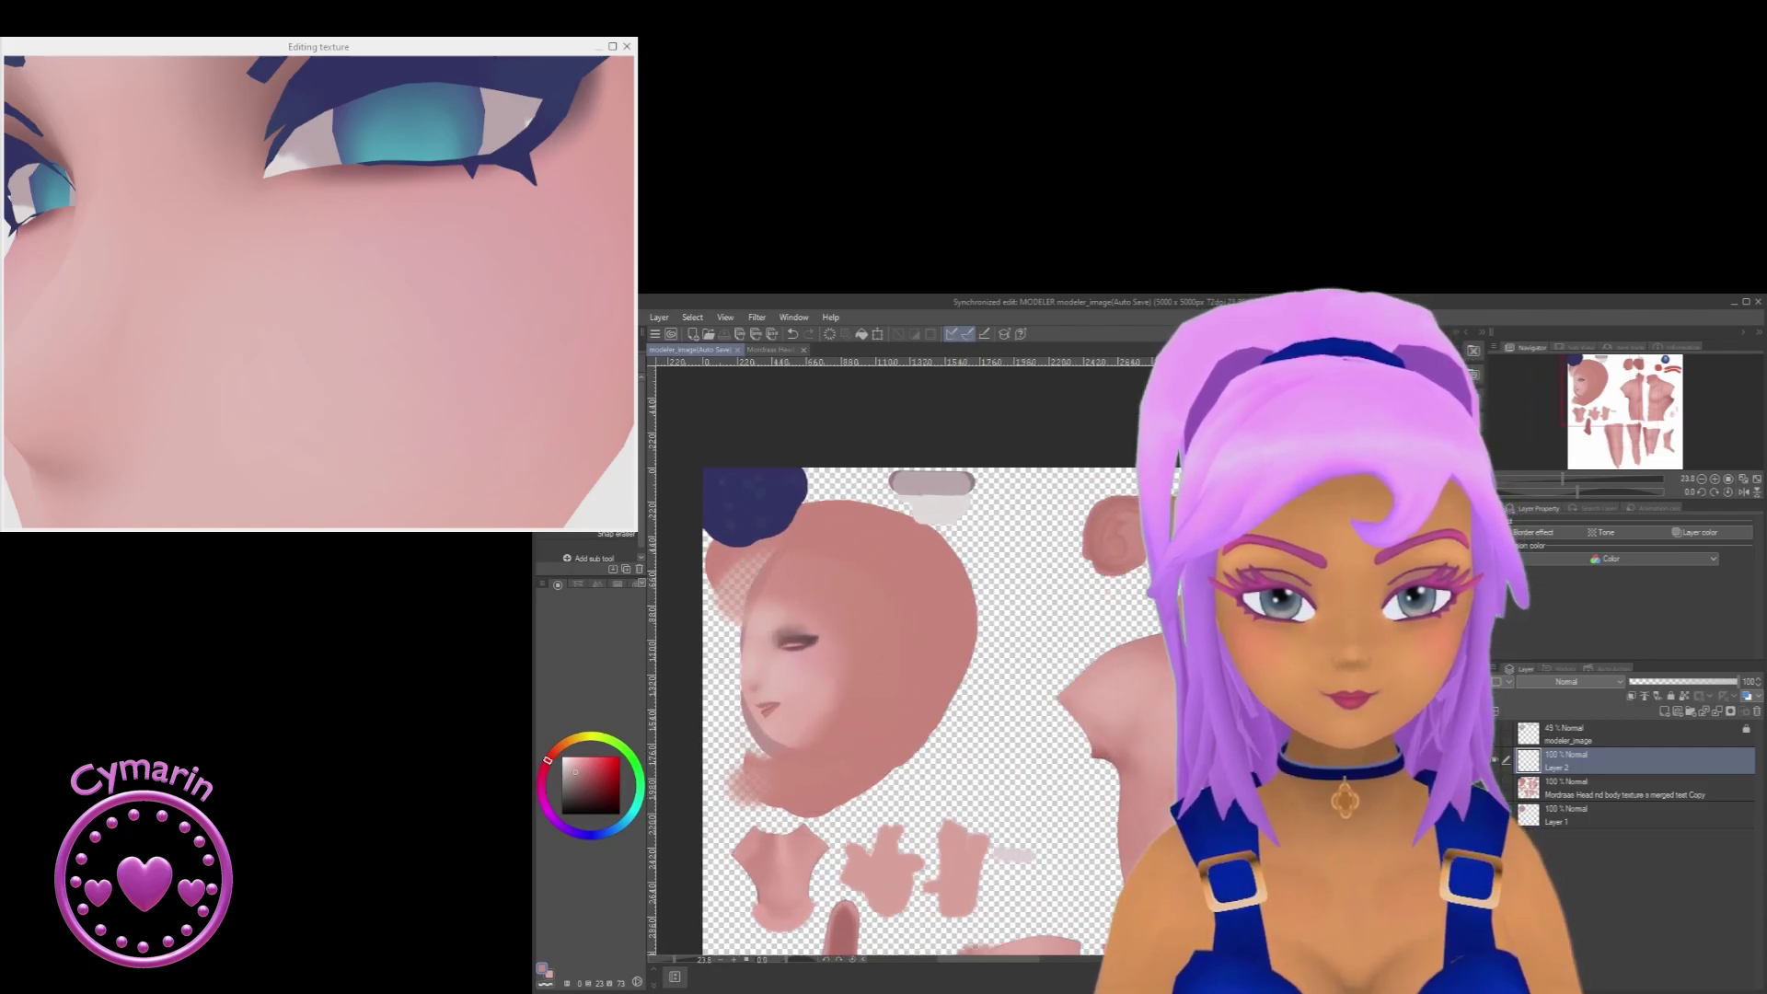
scroll(994, 733, "up", 4)
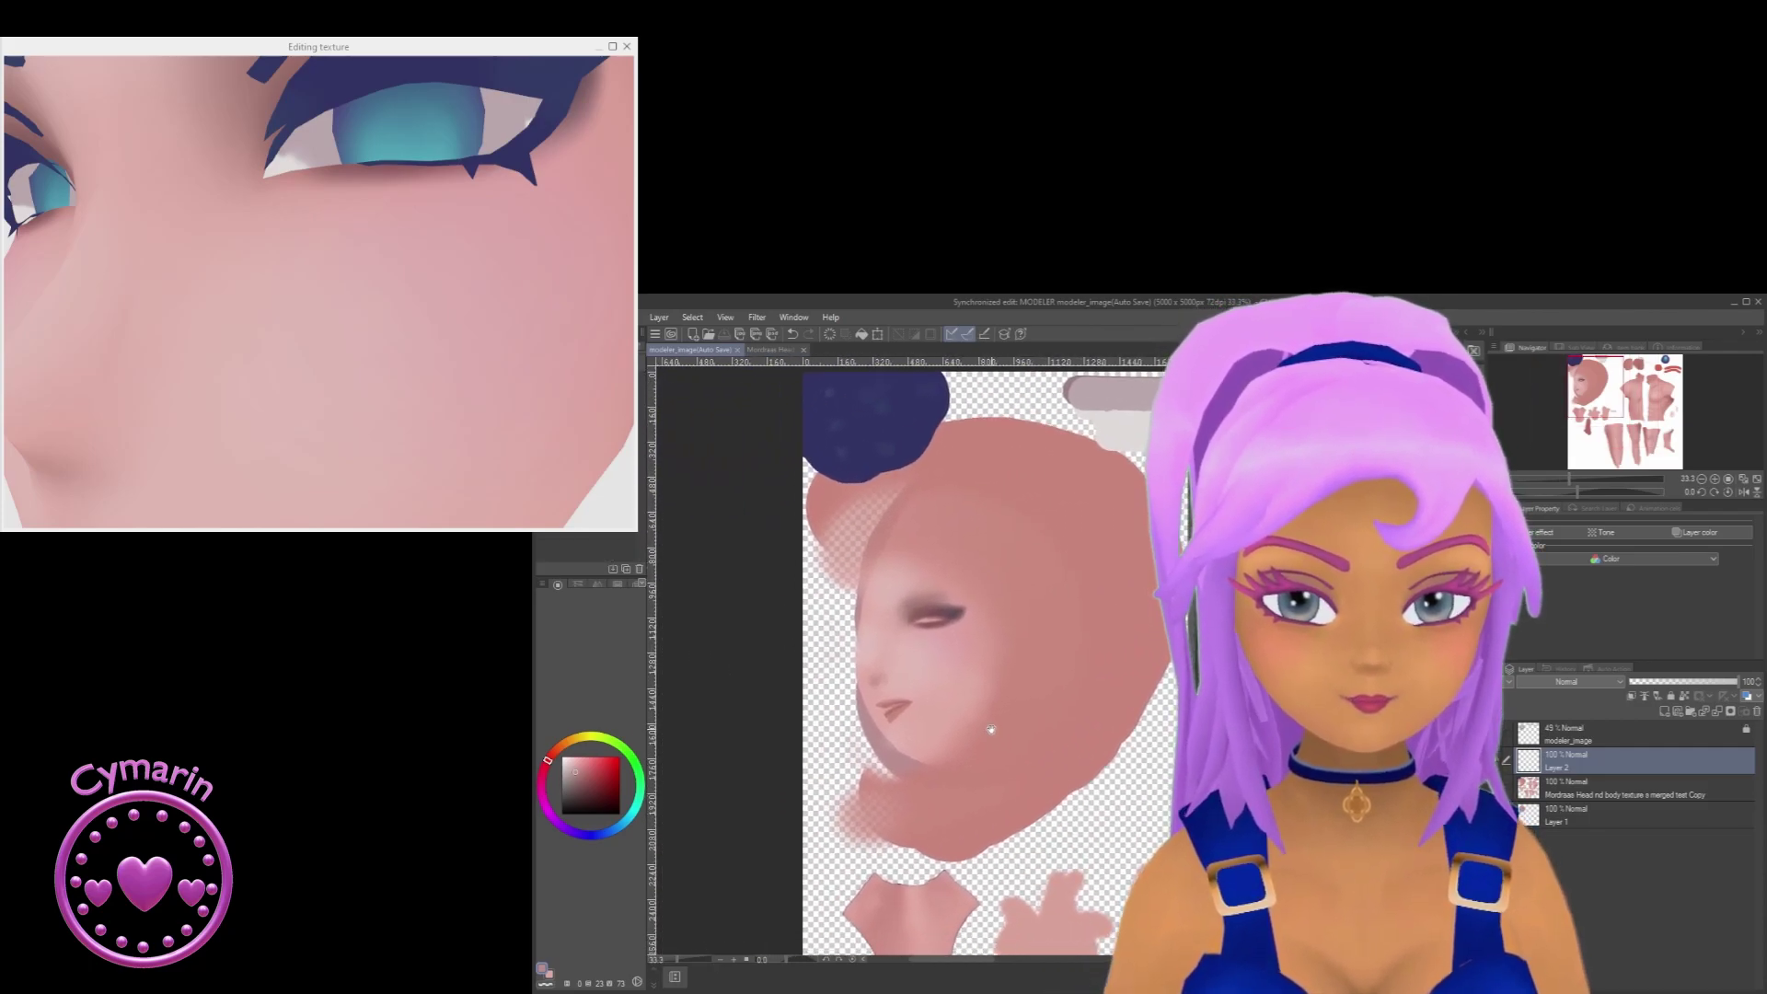
scroll(994, 733, "up", 2)
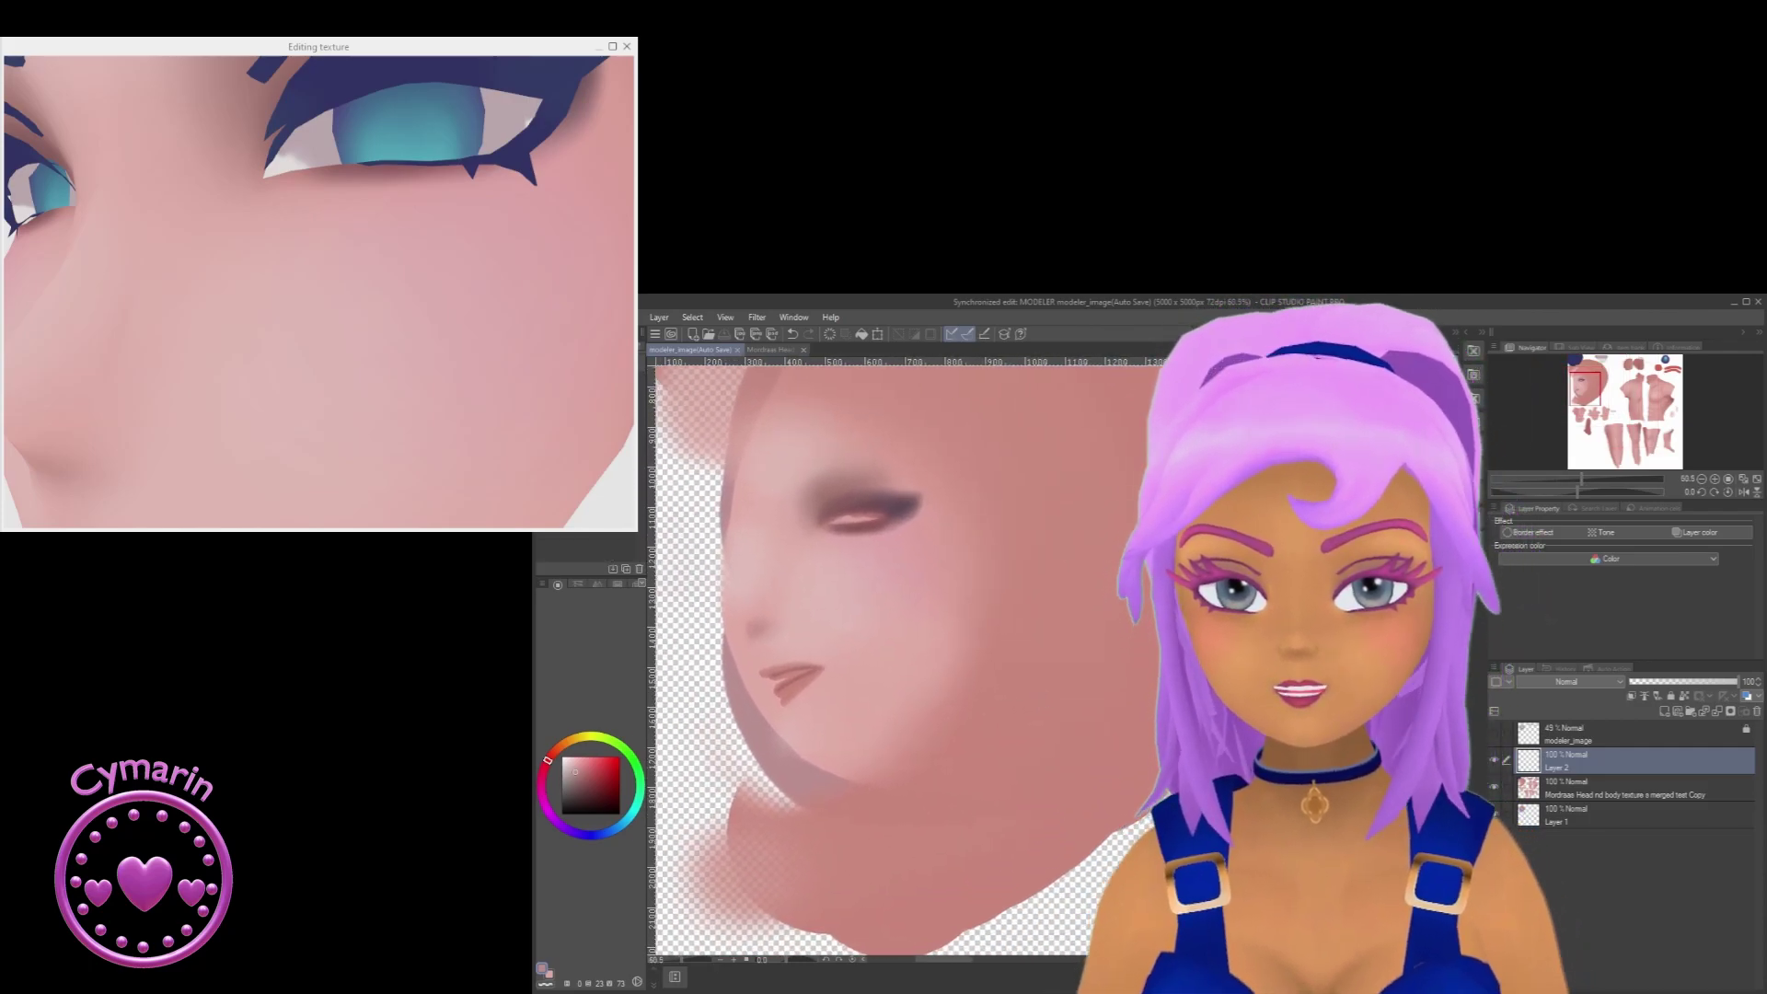